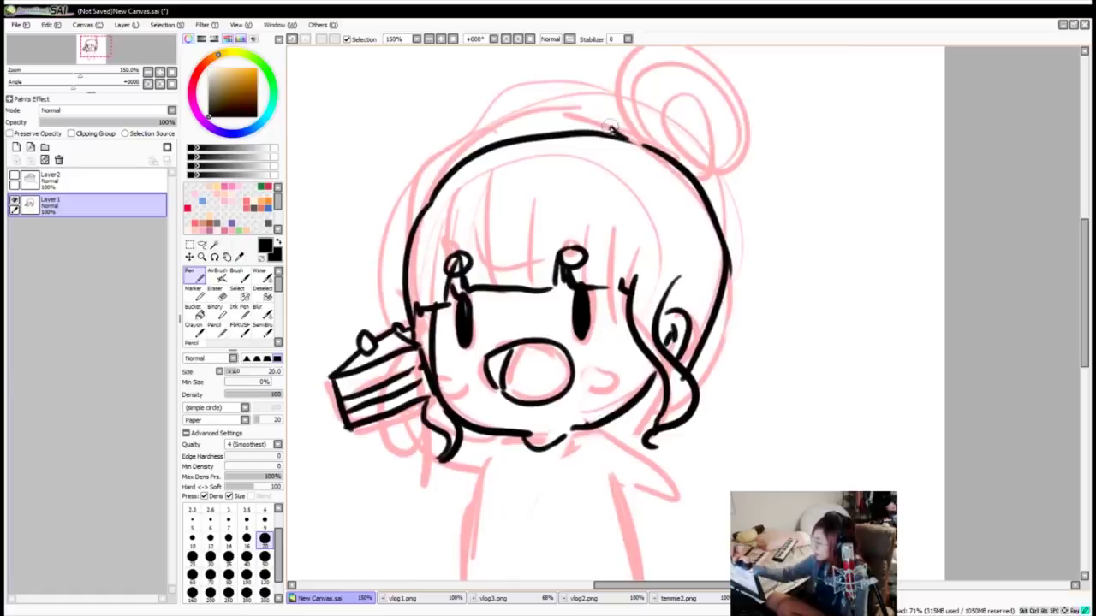
Step: Undo the last head stroke, ink the character's arms, torso and shirt hem in black, and select Layer4 beneath the line art
key(ctrl+z)
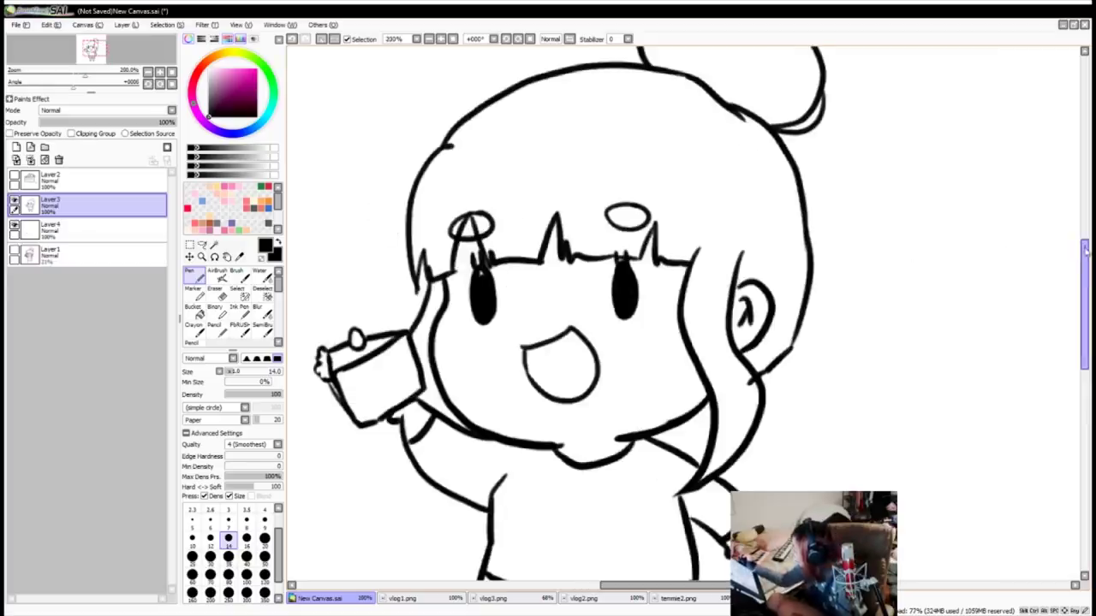
drag(1086, 341, 1084, 389)
drag(402, 446, 446, 522)
drag(488, 471, 505, 522)
key(h)
key(h)
mouse_move(695, 469)
mouse_down()
mouse_move(756, 454)
mouse_move(709, 548)
mouse_up()
drag(625, 539, 715, 476)
drag(734, 473, 741, 475)
drag(722, 481, 727, 483)
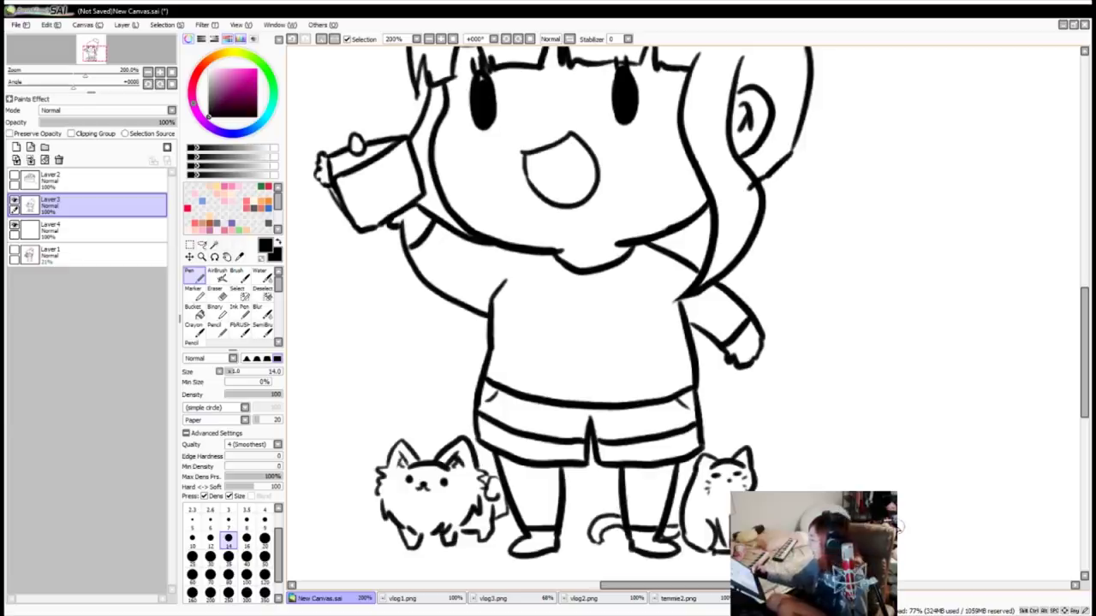
scroll(1083, 364, up, 3)
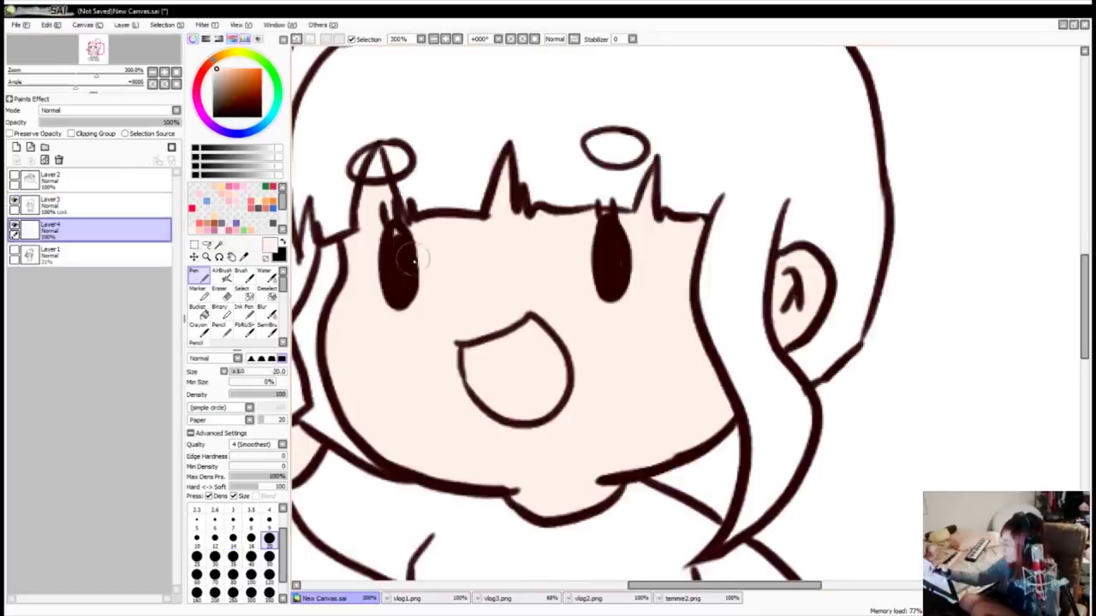
click(34, 233)
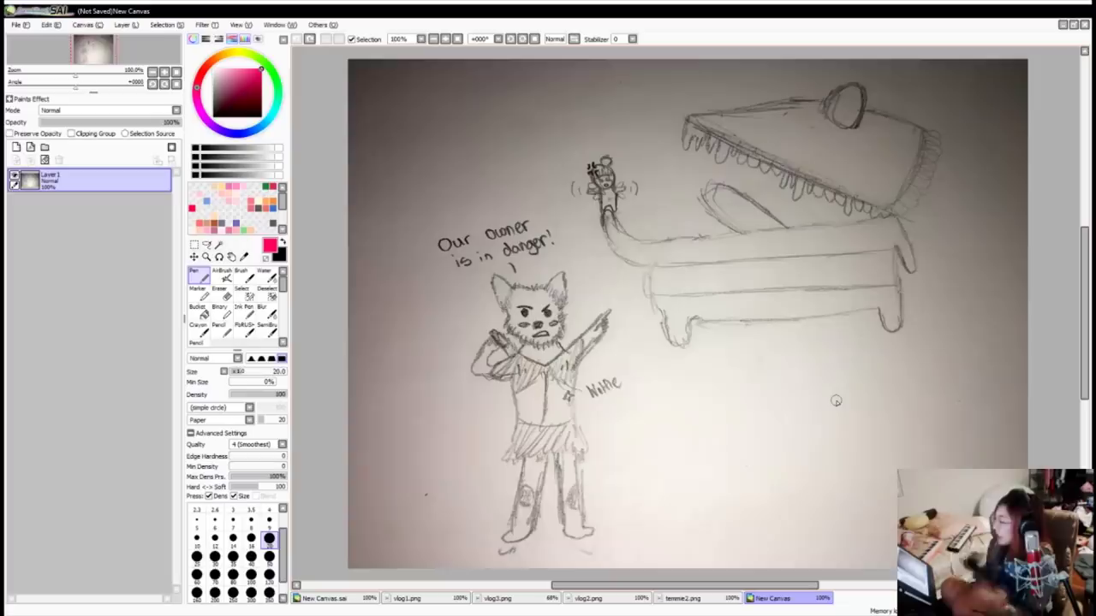
Step: Handwrite a red score on each of three fan drawings: the cake-monster photo, "I MUST CONSUME" and the pink "CAKE!" sketch
mouse_move(818, 390)
mouse_down()
mouse_move(777, 424)
mouse_move(812, 388)
mouse_move(863, 418)
mouse_up()
drag(827, 389, 877, 365)
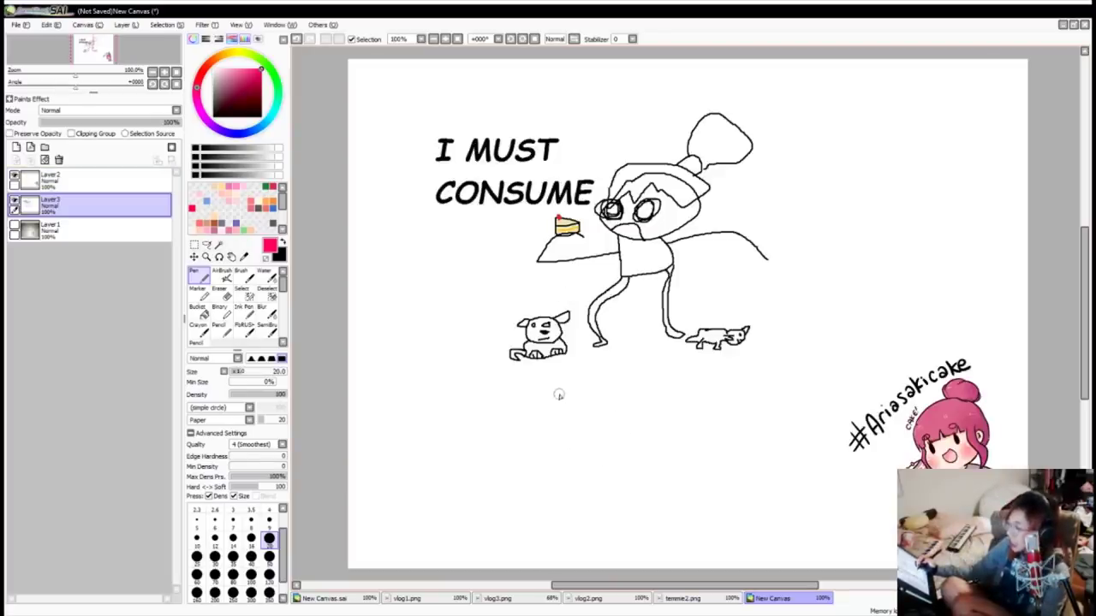
drag(560, 391, 570, 439)
drag(601, 382, 591, 385)
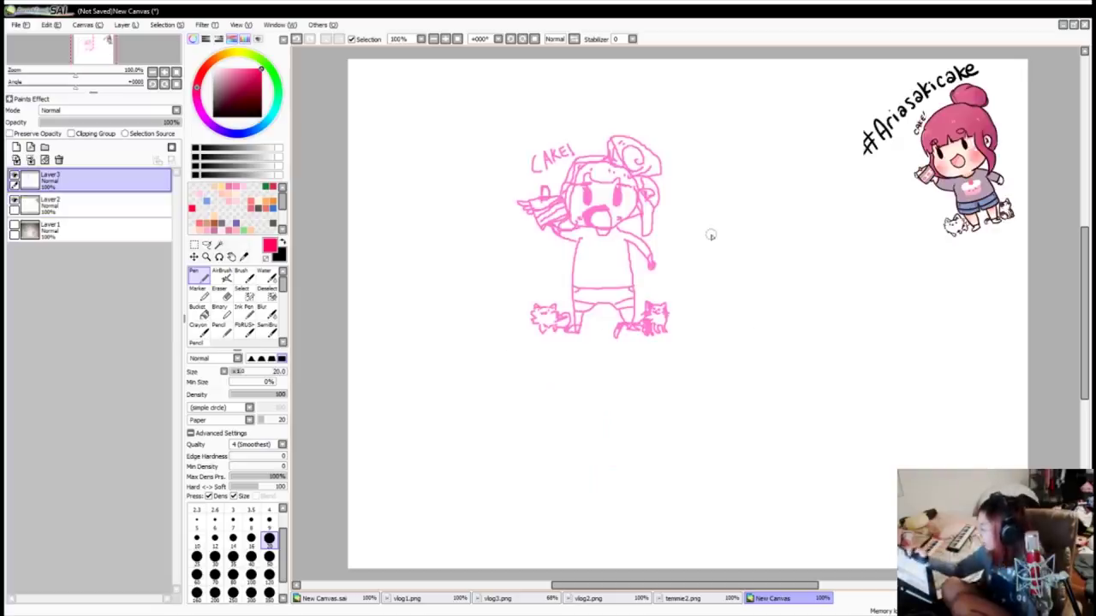
mouse_move(722, 226)
mouse_down()
mouse_move(697, 287)
mouse_move(724, 227)
mouse_up()
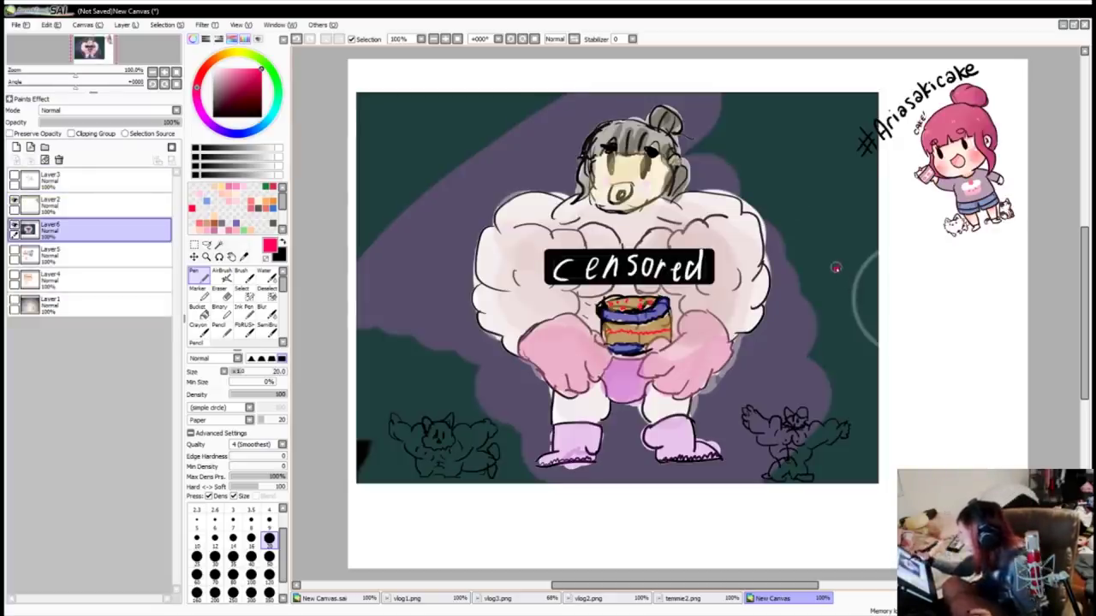
Step: Handwrite the score 75 in red beside the muscular "censored" figure
drag(834, 270, 833, 351)
drag(918, 262, 887, 332)
drag(911, 271, 962, 242)
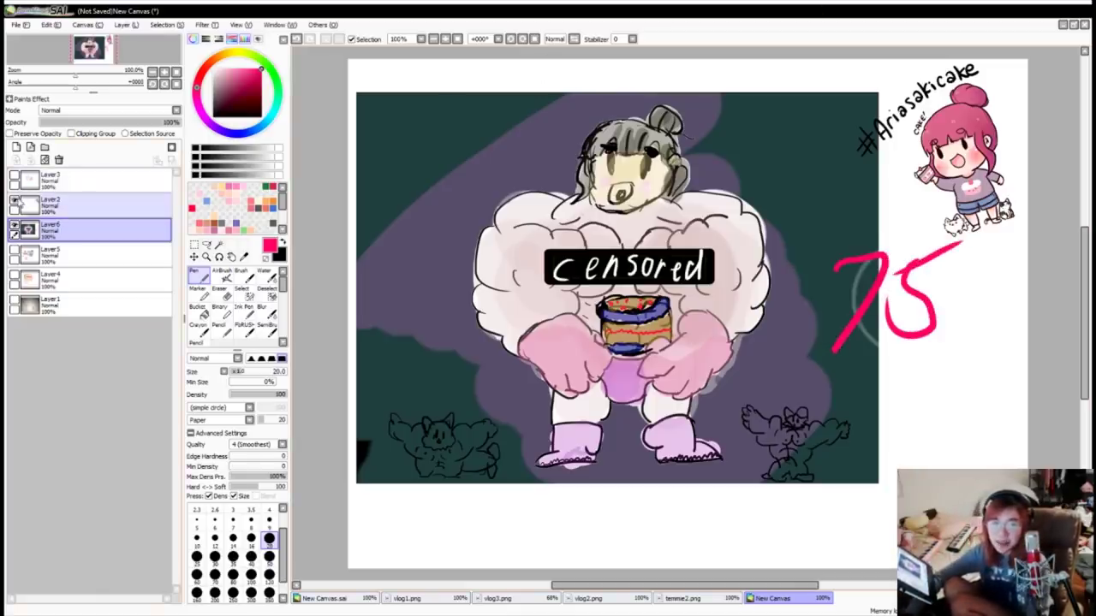
Step: Hide Layer6 with the muscular figure and handwrite a red score on the "I tried" drawing
click(15, 227)
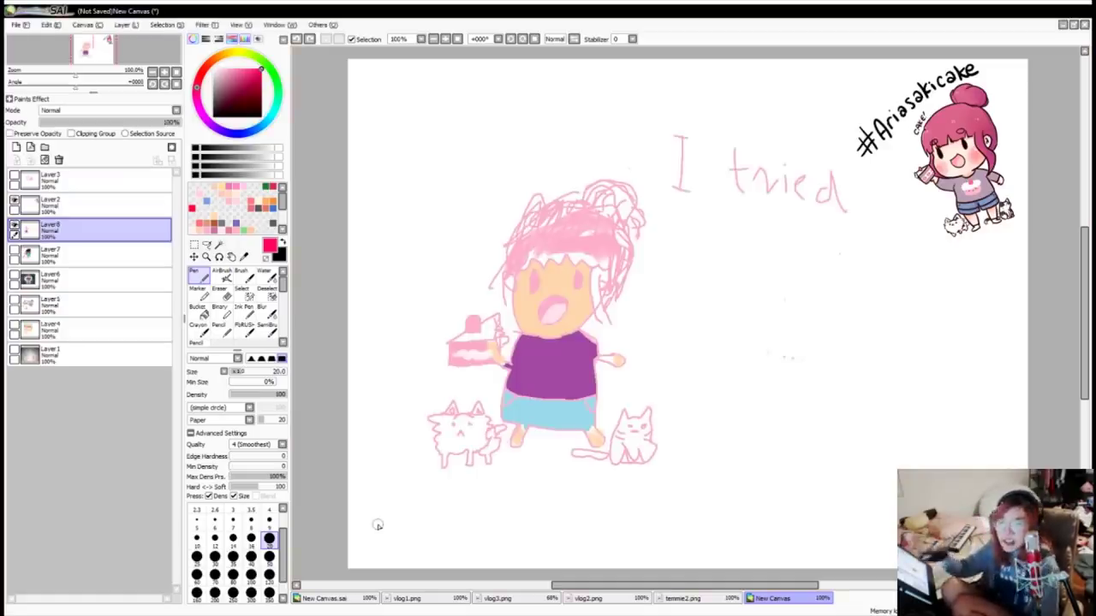
drag(405, 111, 447, 205)
mouse_move(467, 109)
mouse_down()
mouse_move(462, 214)
mouse_move(456, 205)
mouse_up()
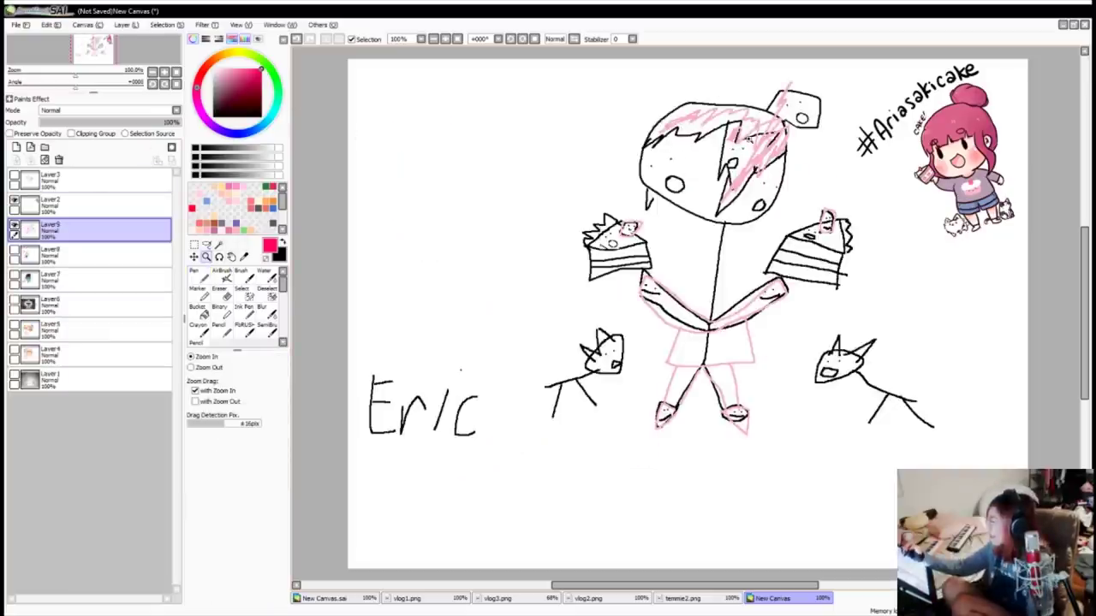
Step: Examine the stick-figure drawing's faces up close: the head, the hair bun, the animal and the feet
click(809, 243)
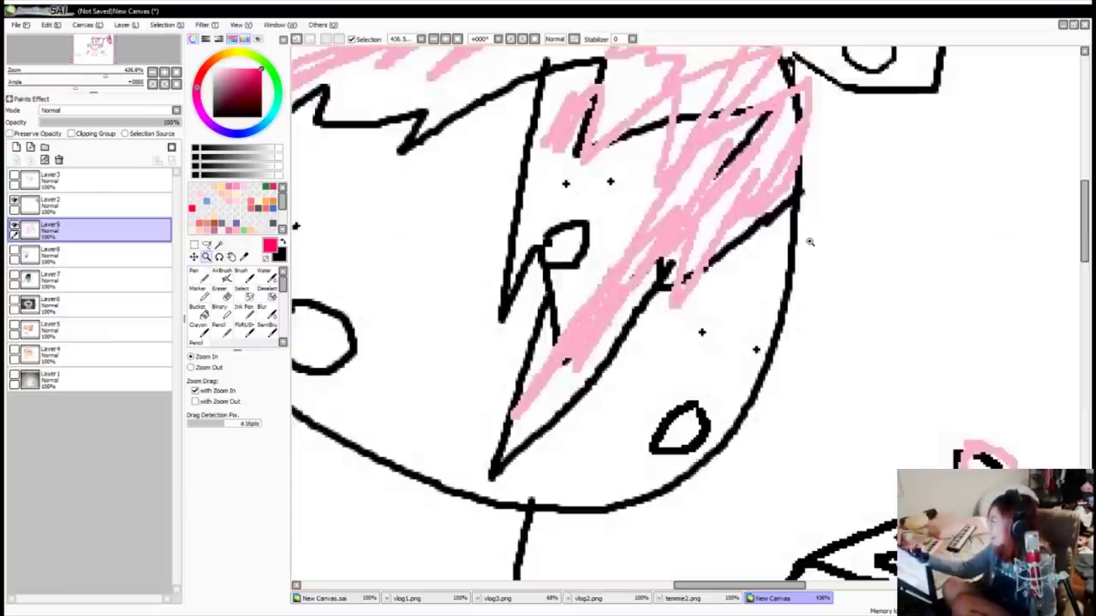
click(456, 38)
drag(814, 111, 862, 137)
key(Home)
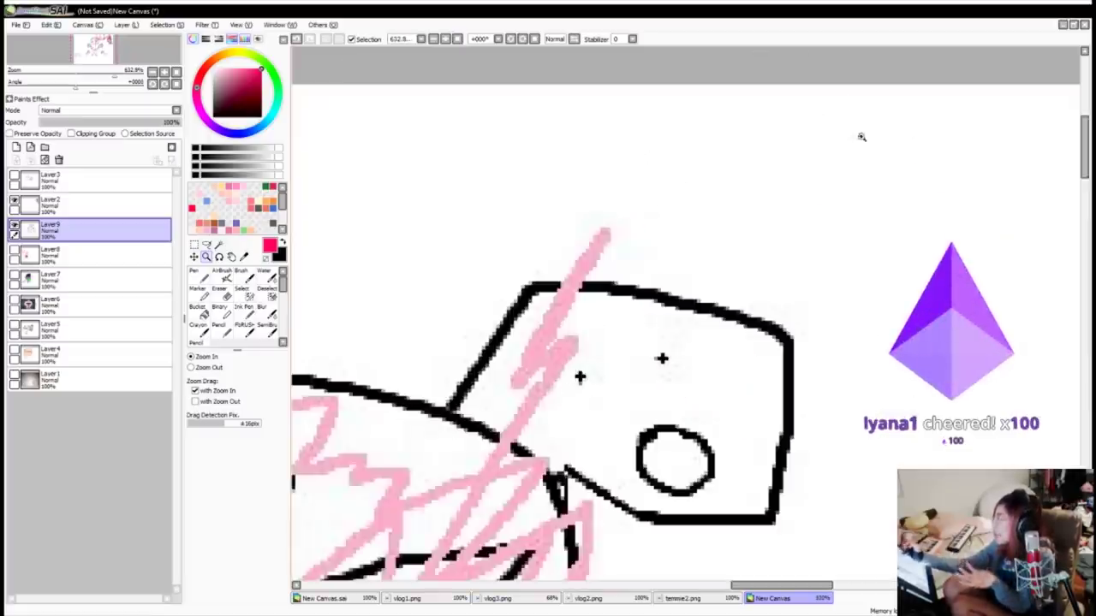
key(Home)
drag(539, 360, 557, 368)
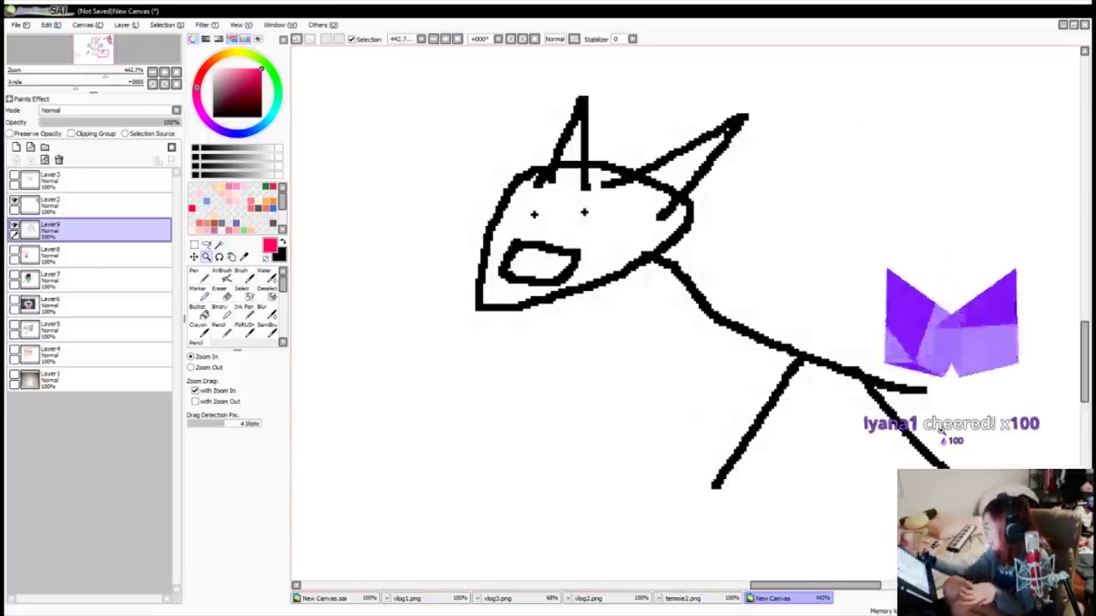
key(Home)
drag(698, 445, 716, 456)
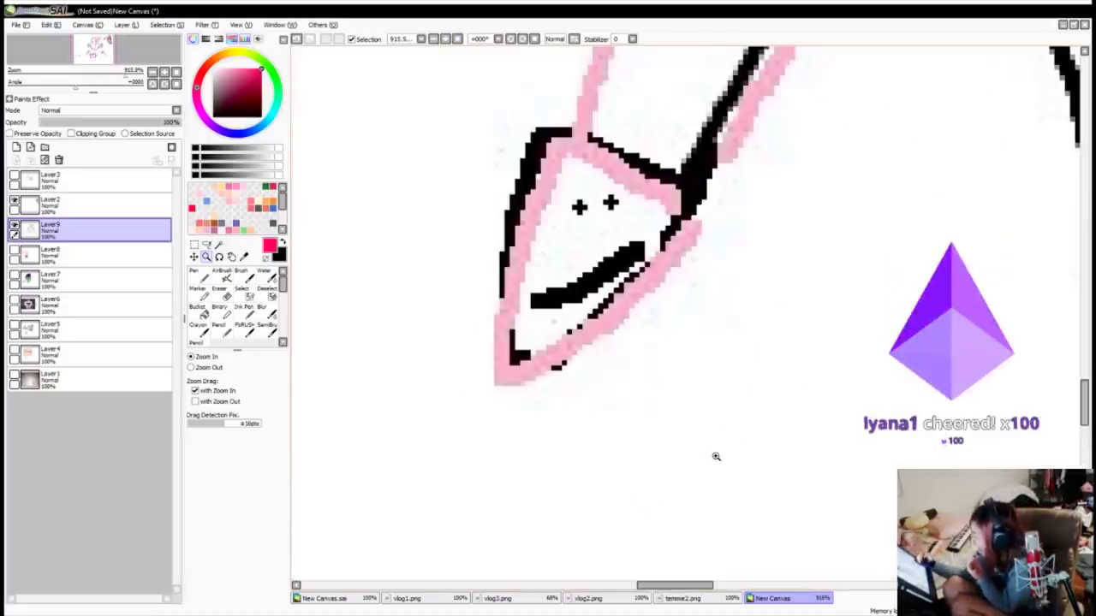
key(Home)
key(n)
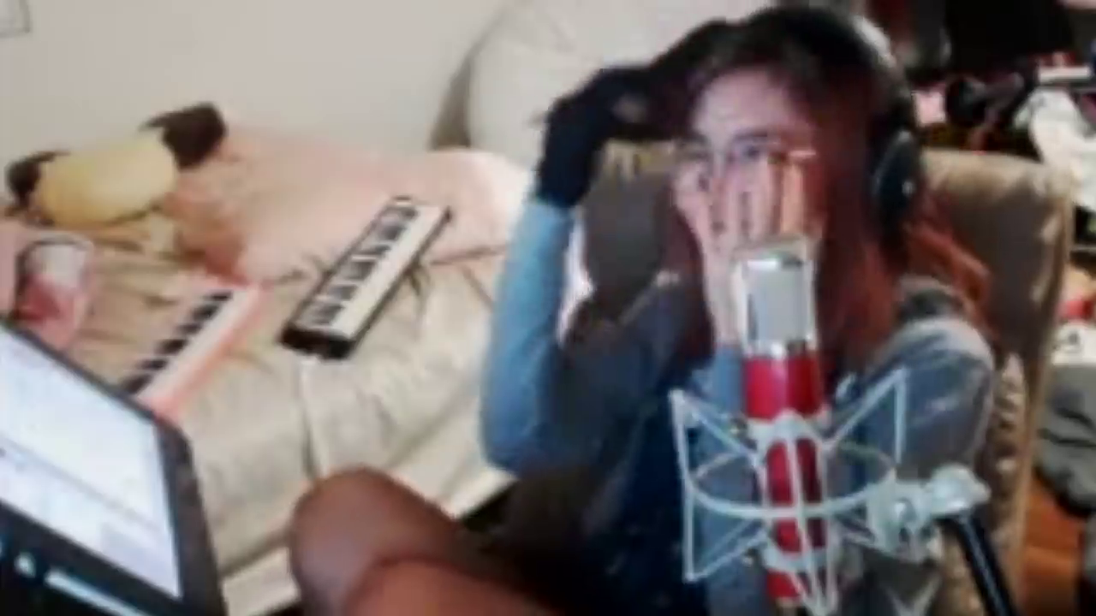
click(411, 179)
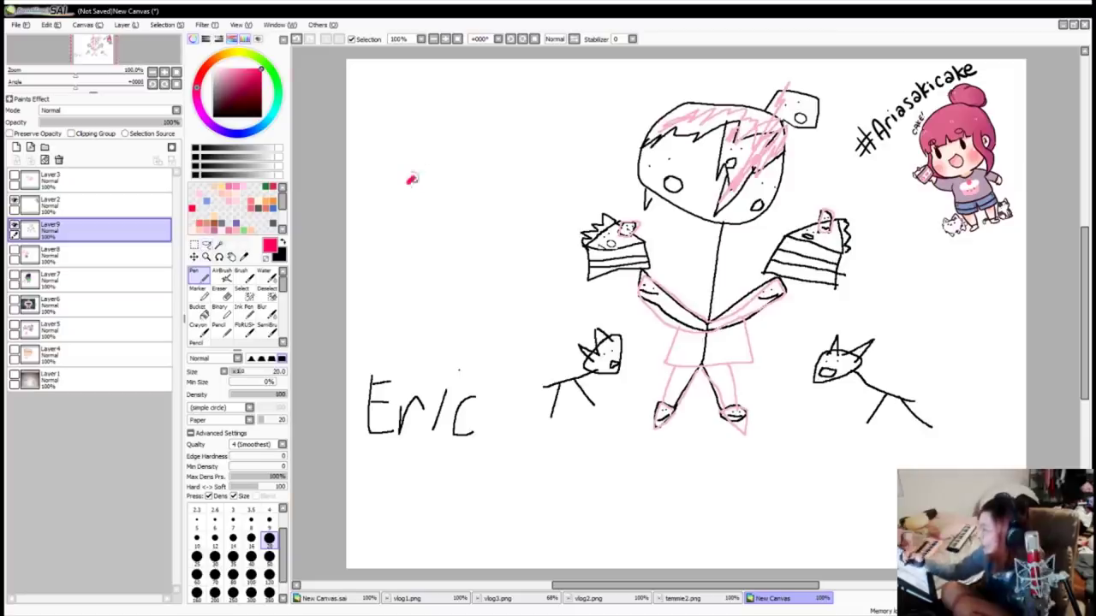
drag(411, 179, 434, 261)
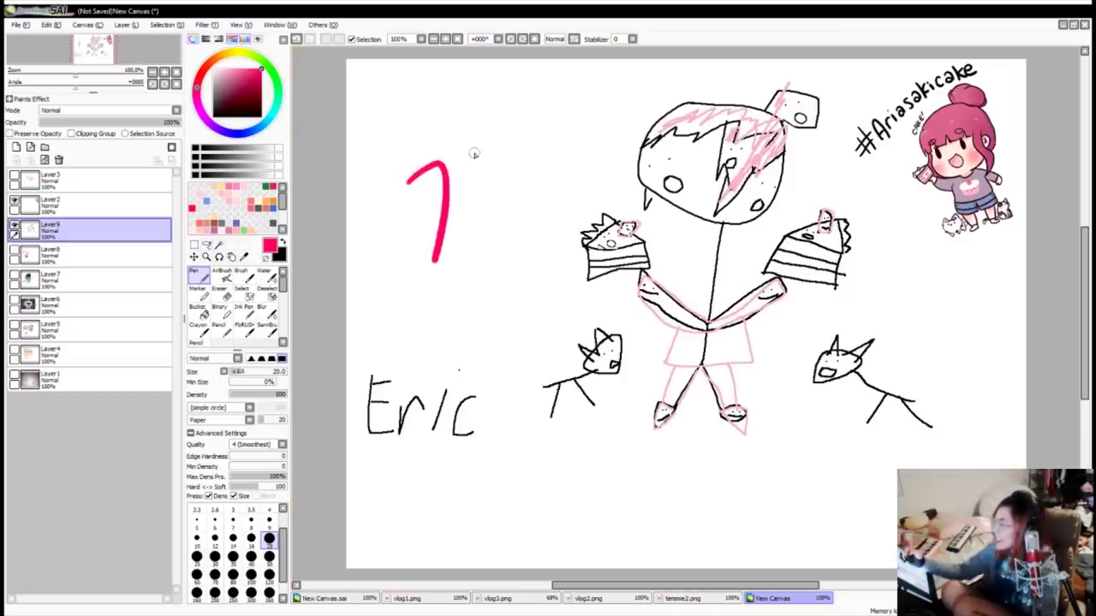
mouse_move(484, 137)
mouse_down()
mouse_move(466, 163)
mouse_move(476, 157)
mouse_move(491, 175)
mouse_move(467, 181)
mouse_move(484, 261)
mouse_up()
key(ctrl+z)
key(ctrl+z)
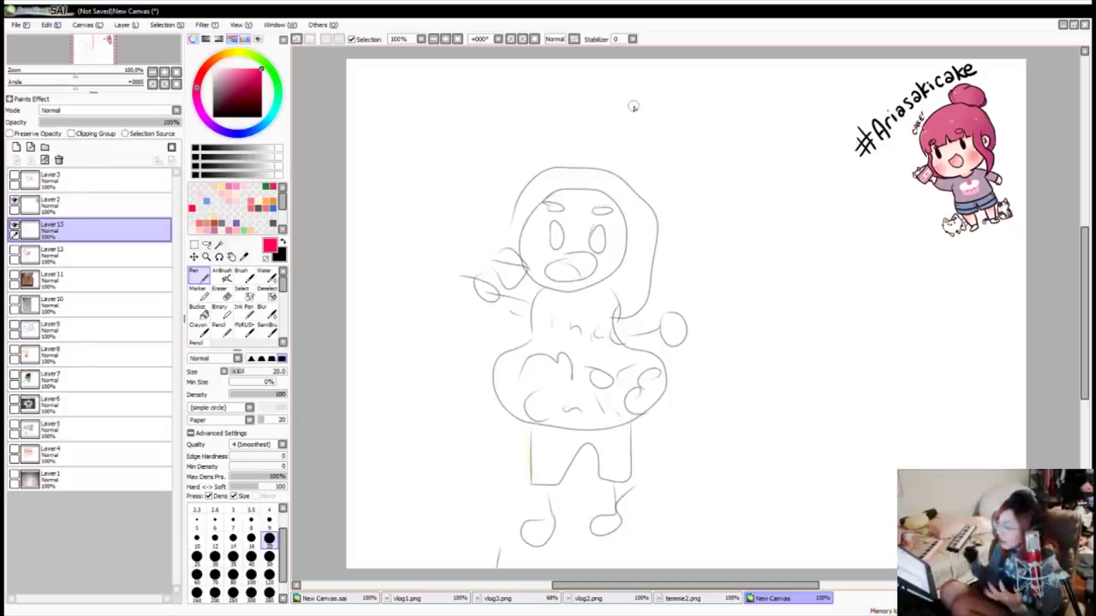
Step: Handwrite a word beginning with "red" beside the grey pencil sketch on Layer13 and underline it with three strokes
drag(396, 159, 431, 154)
mouse_move(429, 176)
mouse_down()
mouse_move(442, 151)
mouse_move(452, 183)
mouse_up()
drag(458, 103, 463, 182)
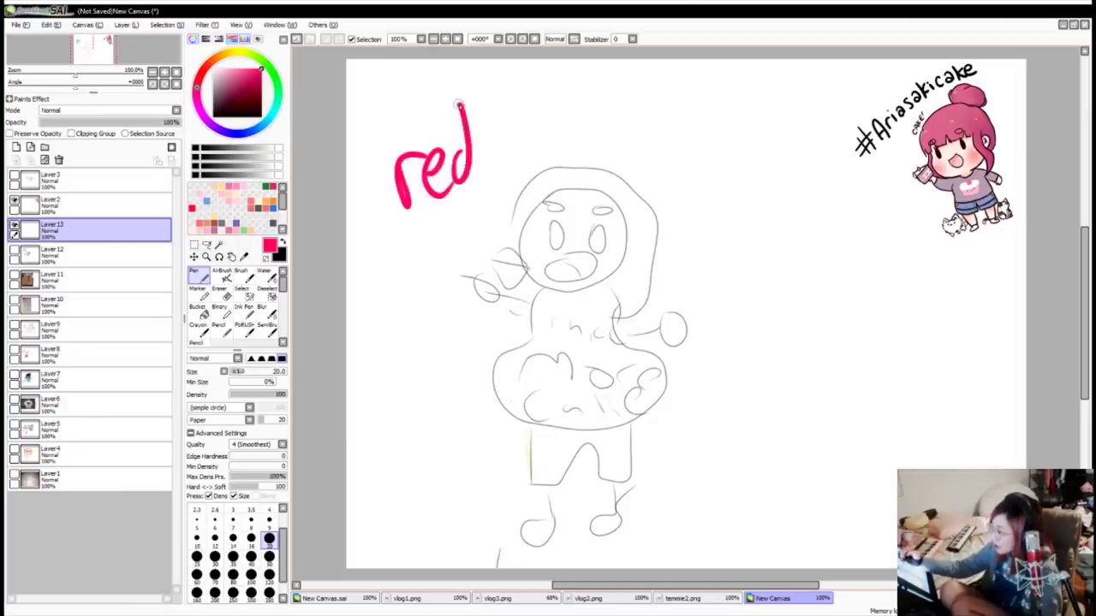
drag(470, 141, 495, 161)
drag(425, 229, 511, 187)
drag(454, 231, 503, 209)
drag(485, 230, 507, 218)
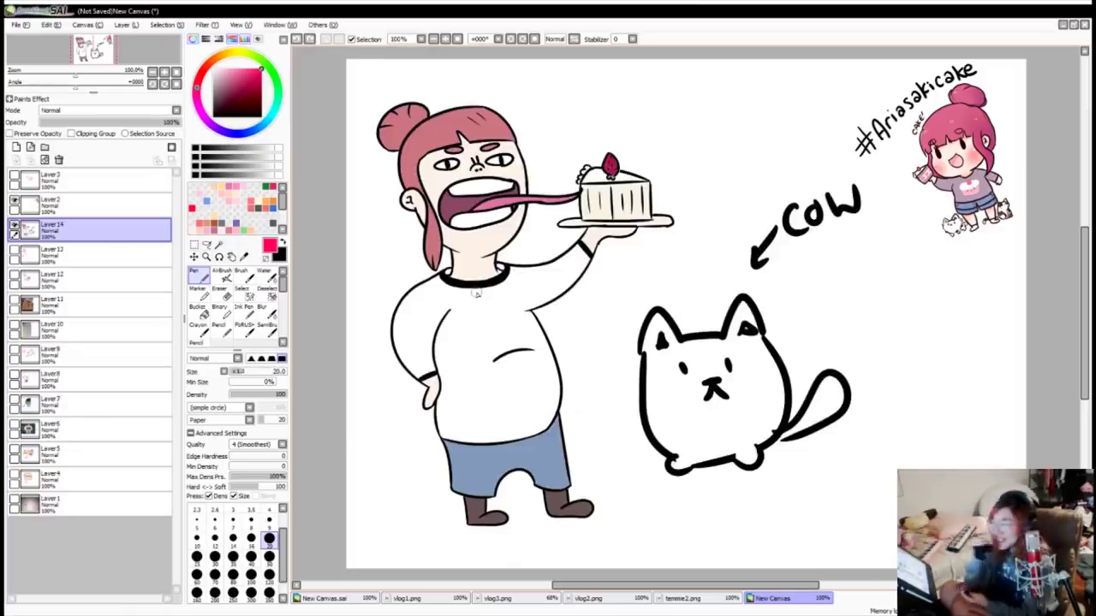
Step: Handwrite a red score above the cake-licking figure and a score starting with 6 beside the purple-shirt character
mouse_move(593, 84)
mouse_down()
mouse_move(578, 167)
mouse_move(591, 81)
mouse_up()
mouse_move(638, 73)
mouse_down()
mouse_move(621, 159)
mouse_move(630, 137)
mouse_up()
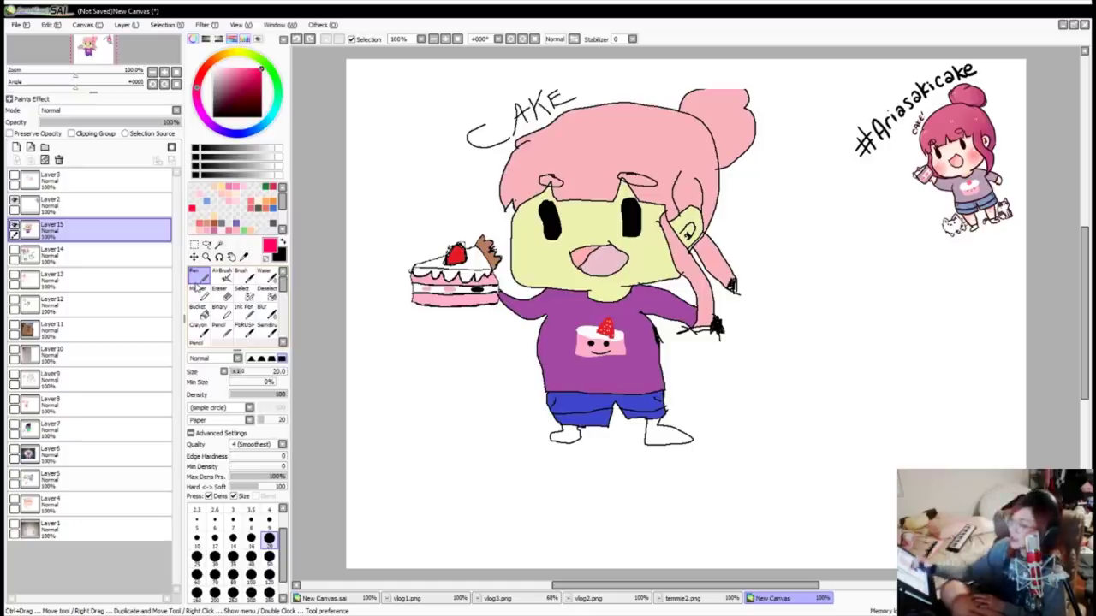
mouse_move(386, 347)
mouse_down()
mouse_move(386, 428)
mouse_move(382, 412)
mouse_up()
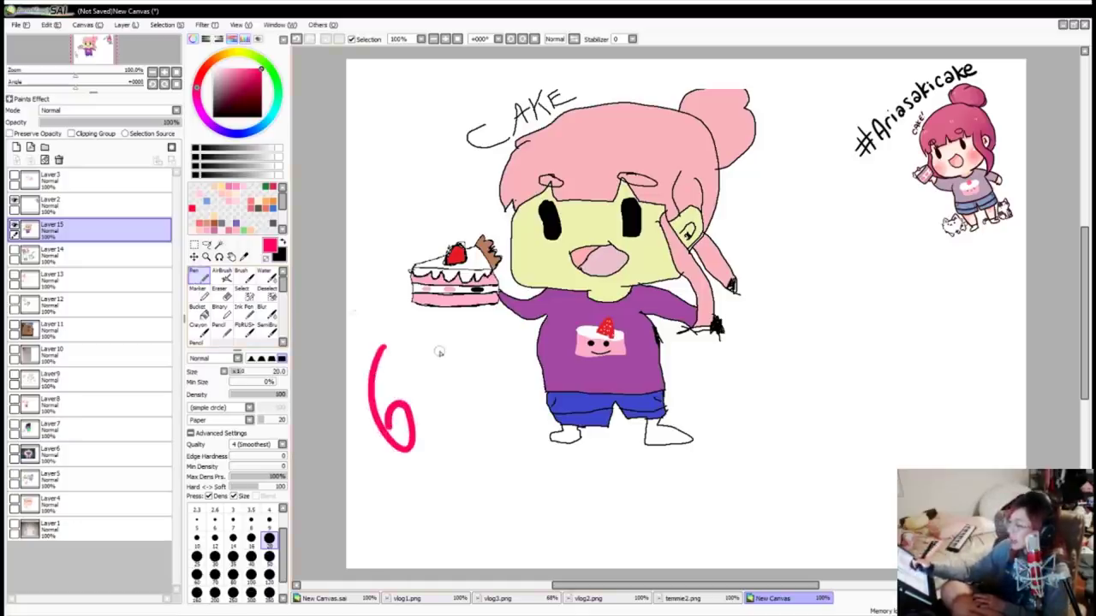
mouse_move(416, 376)
mouse_down()
mouse_move(425, 342)
mouse_move(448, 346)
mouse_move(441, 435)
mouse_up()
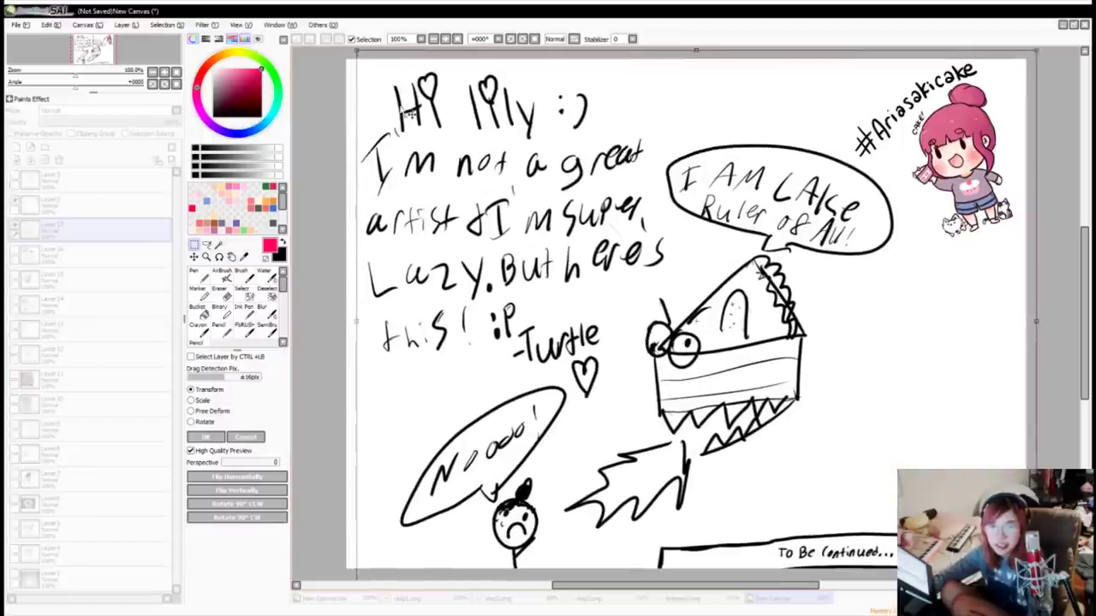
Step: Scale down the drawing with the handwritten message and move it so that it fits entirely on the canvas
mouse_move(352, 54)
mouse_down()
mouse_move(395, 106)
mouse_move(467, 152)
mouse_up()
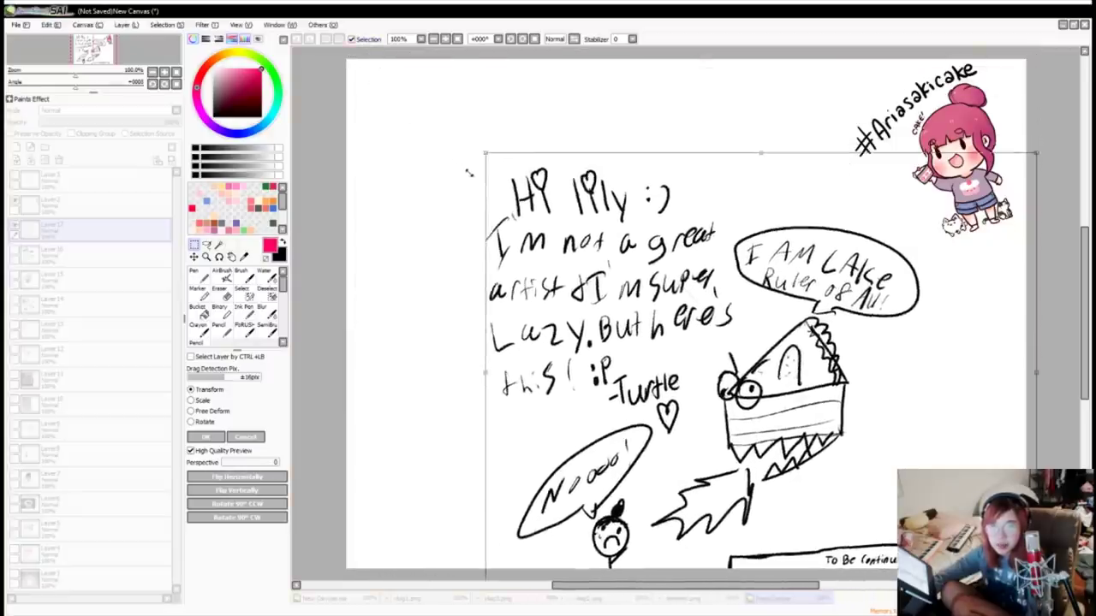
drag(711, 319, 618, 226)
key(Return)
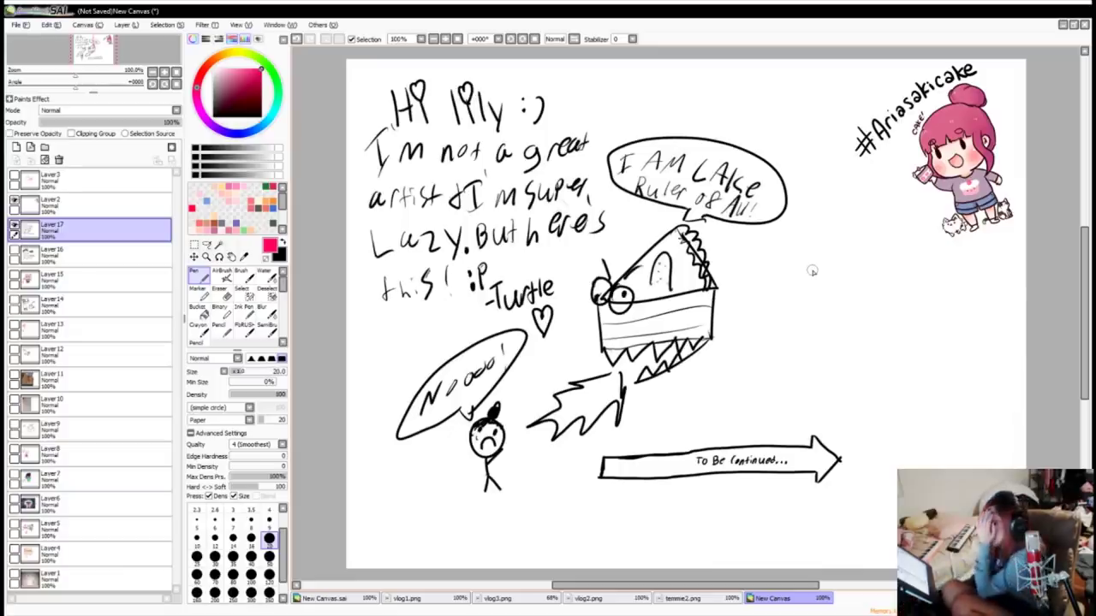
drag(392, 445, 422, 331)
drag(421, 332, 445, 318)
key(ctrl+z)
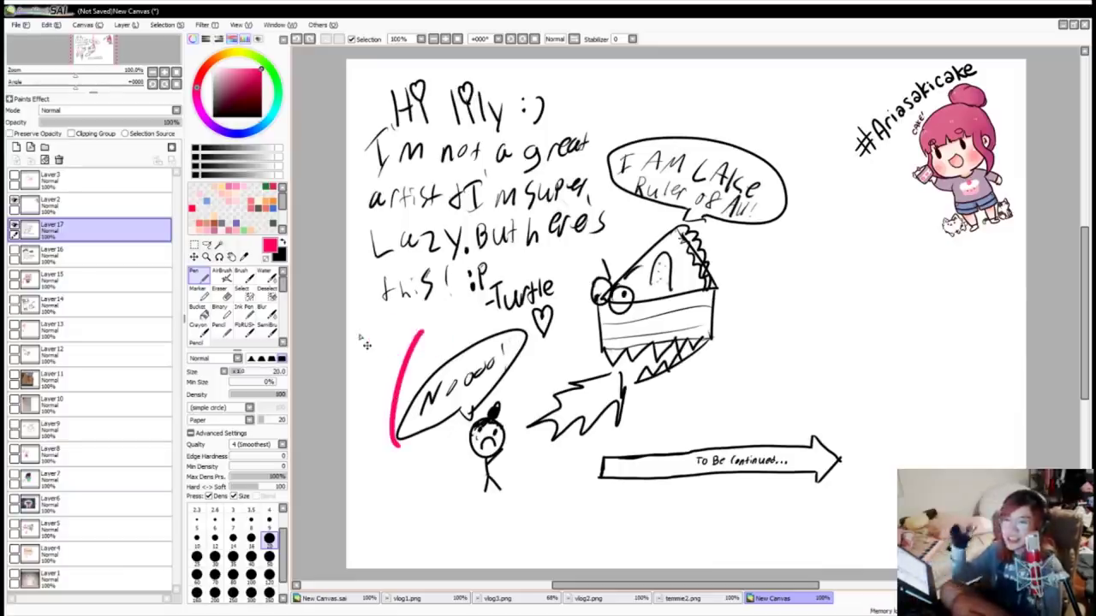
key(ctrl+z)
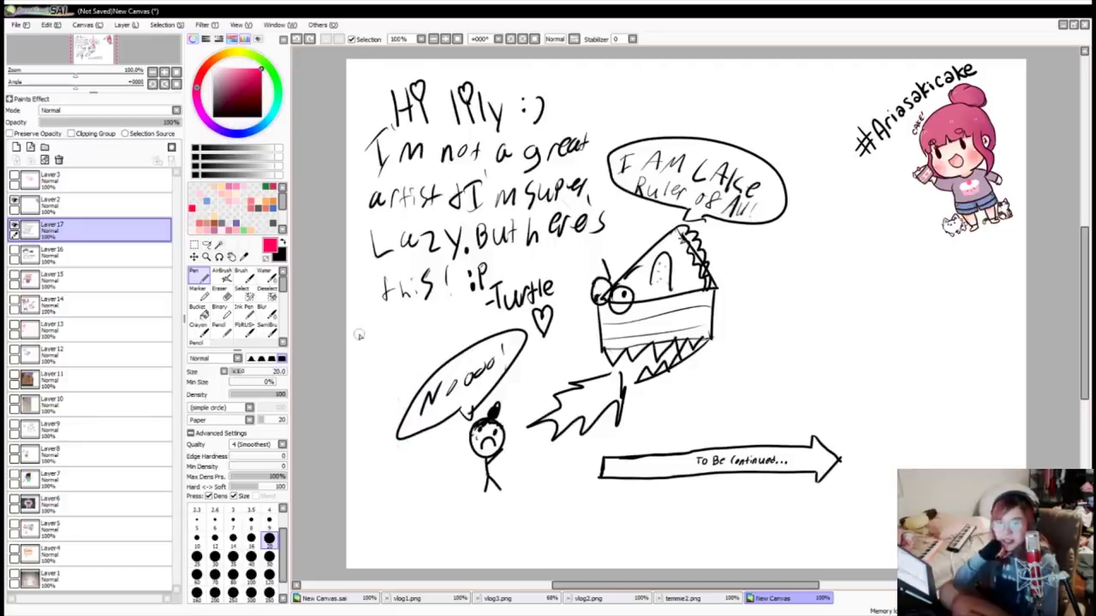
Step: Handwrite "+5" in red beside the greeting and a score starting with 7 above the "To Be Continued..." arrow
key(alt+Tab)
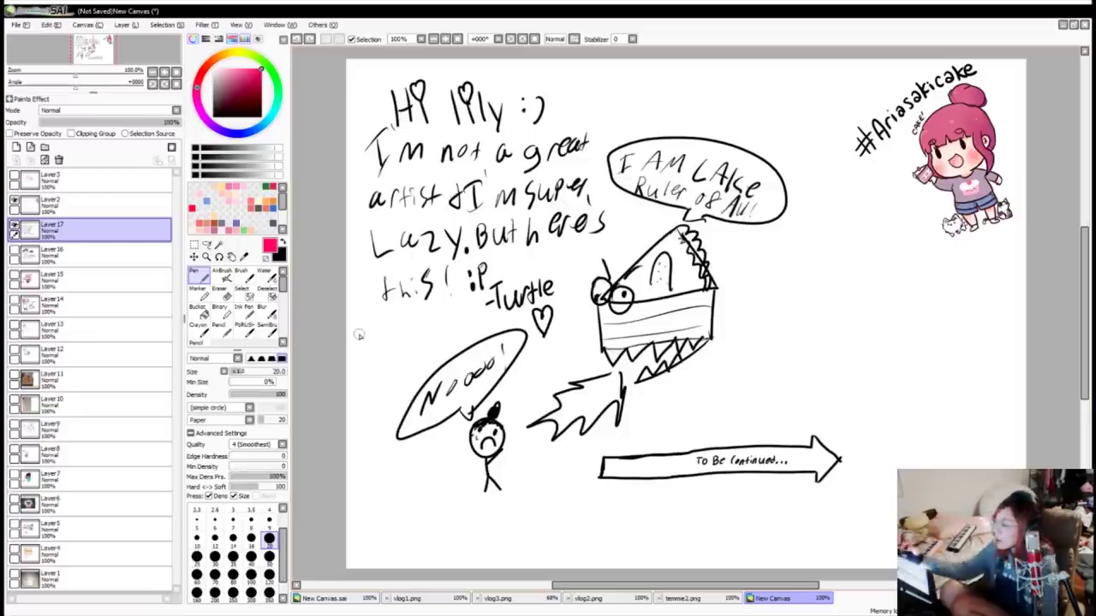
drag(541, 86, 555, 127)
mouse_move(535, 120)
mouse_down()
mouse_move(576, 78)
mouse_move(561, 113)
mouse_up()
drag(565, 94, 596, 66)
mouse_move(668, 387)
mouse_down()
mouse_move(709, 371)
mouse_move(690, 435)
mouse_up()
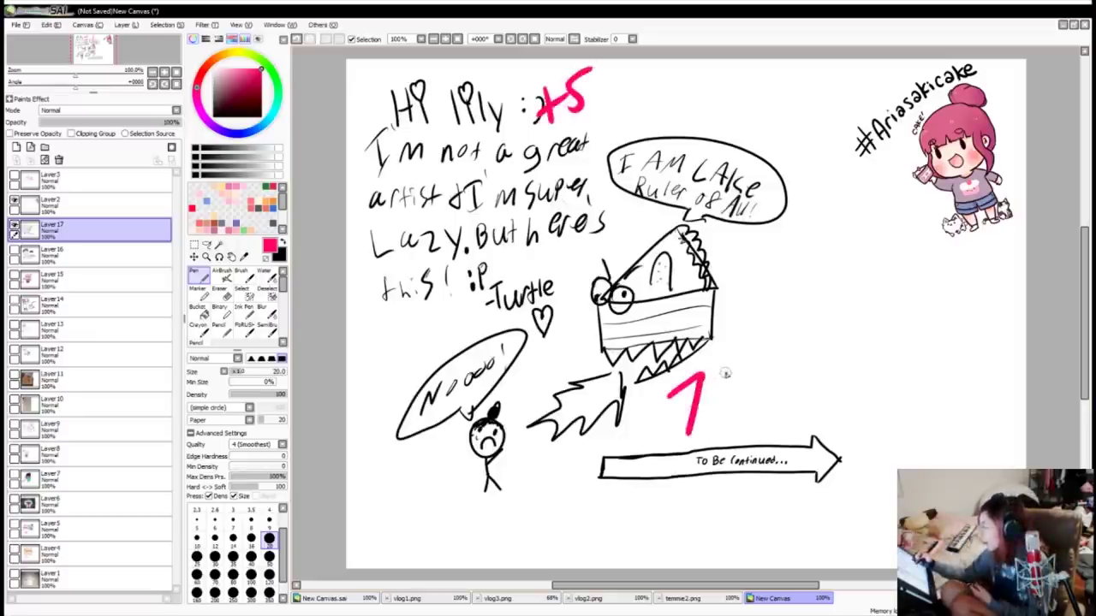
mouse_move(741, 375)
mouse_down()
mouse_move(719, 395)
mouse_move(733, 431)
mouse_move(718, 399)
mouse_up()
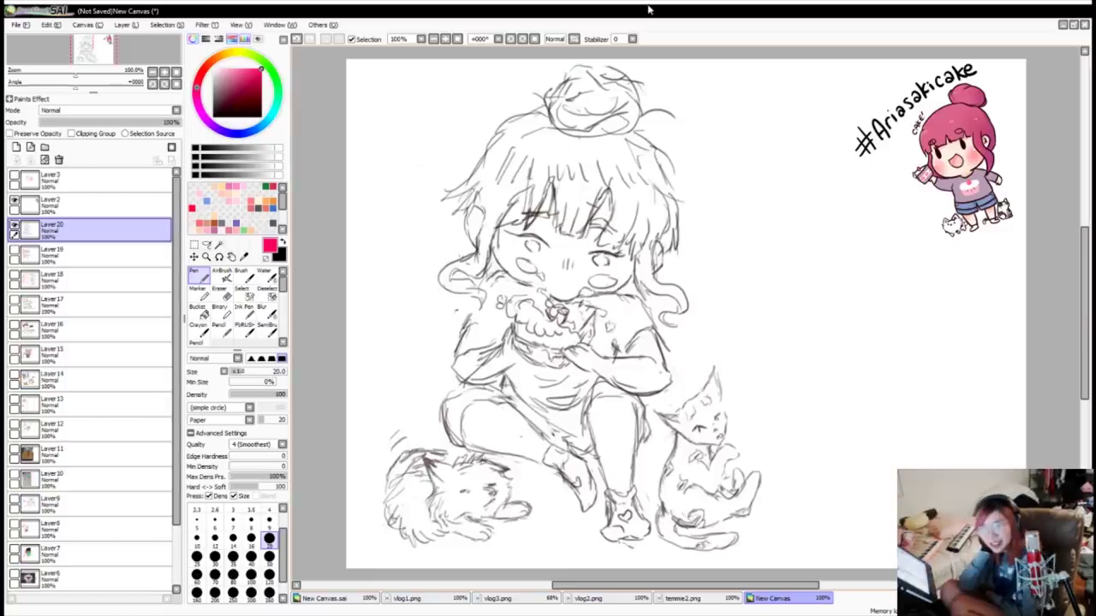
Step: Handwrite a score starting with 9 beside the pencil sketch of the seated girl and 65 beside the magenta octopus character
mouse_move(714, 291)
mouse_down()
mouse_move(741, 262)
mouse_move(737, 377)
mouse_up()
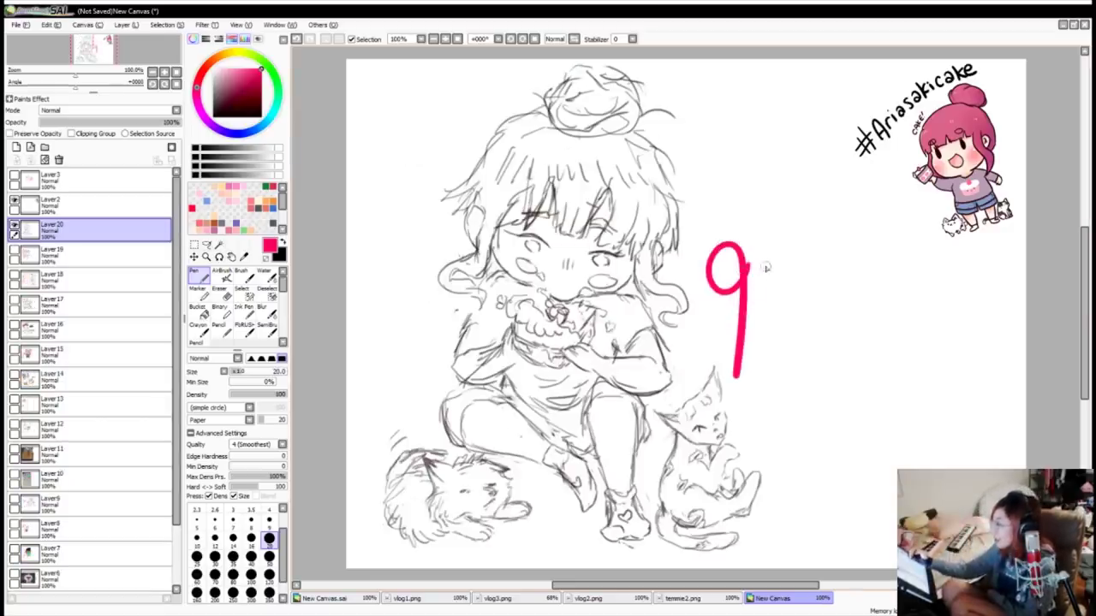
mouse_move(772, 243)
mouse_down()
mouse_move(776, 338)
mouse_move(834, 233)
mouse_up()
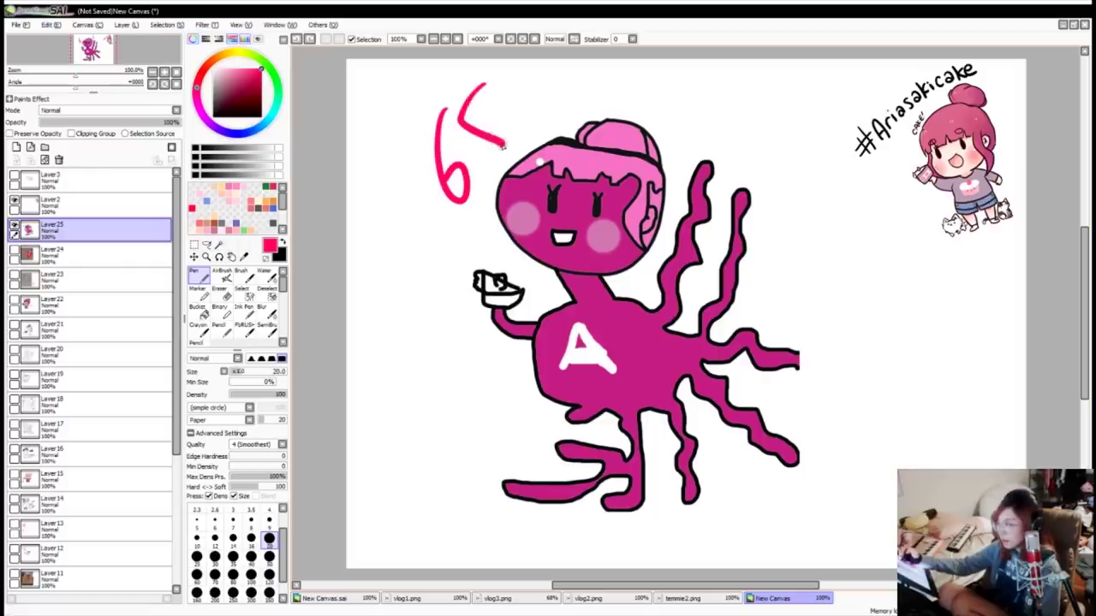
drag(503, 146, 467, 176)
drag(480, 84, 524, 54)
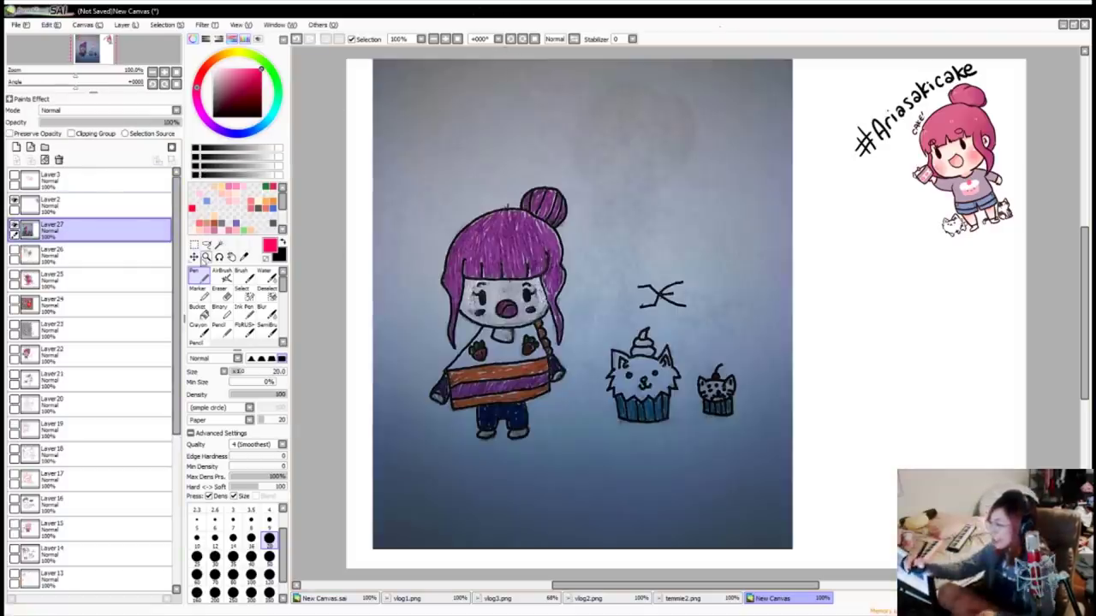
Step: Examine the cat-faced cupcakes in the photographed drawing up close and return to the 100% view
click(205, 257)
drag(646, 399, 730, 474)
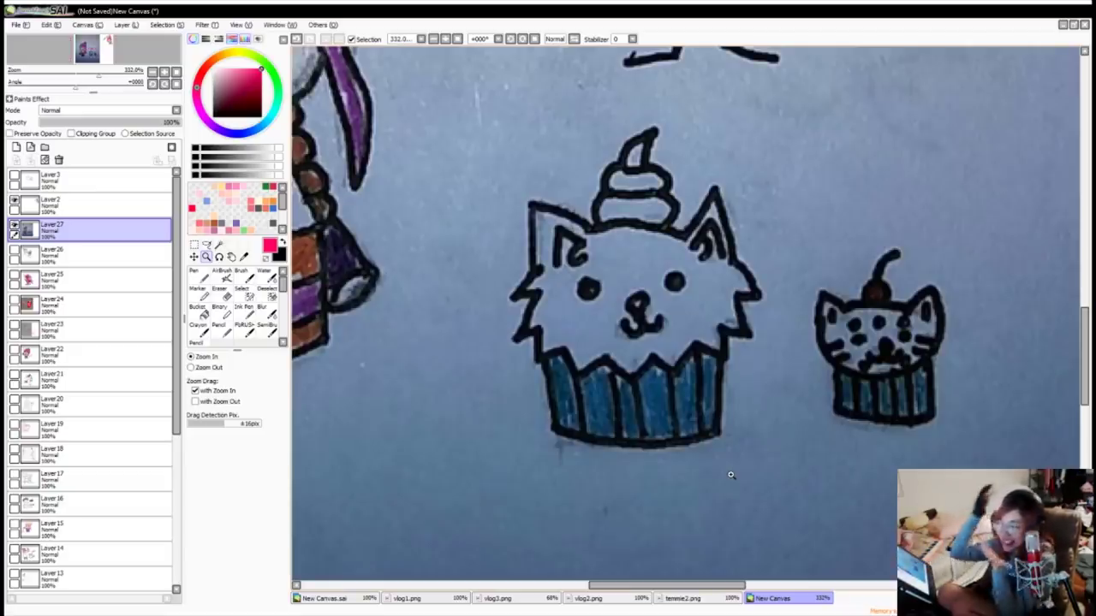
click(457, 39)
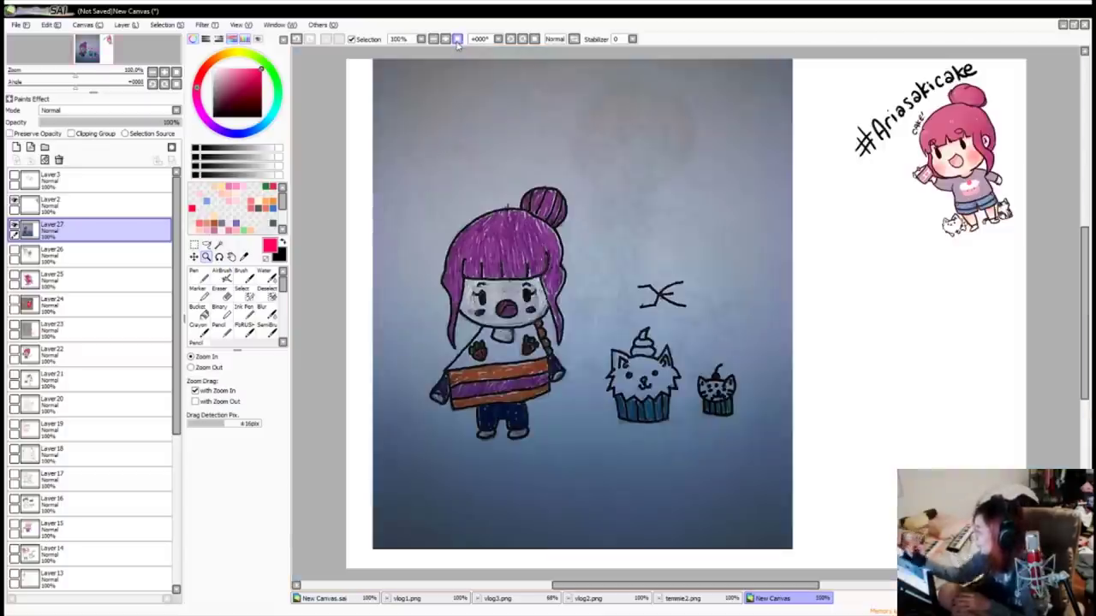
Step: Scale down the drawing of the girl in the "heppy new year" top hat so that more of it fits on the canvas
drag(600, 324, 706, 395)
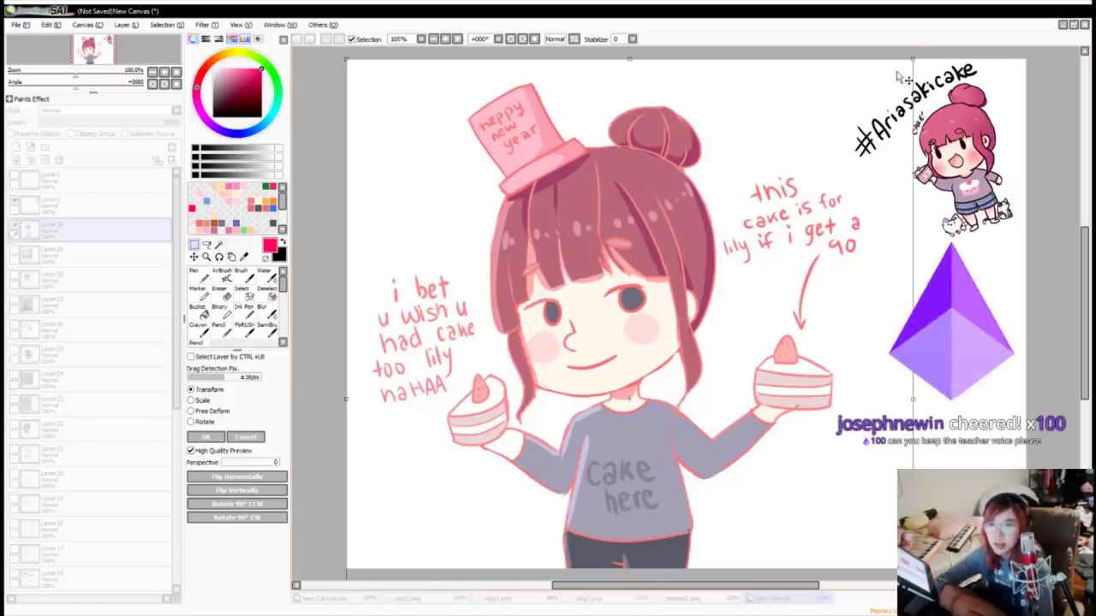
mouse_move(899, 78)
mouse_down()
mouse_move(717, 169)
mouse_move(747, 108)
mouse_move(745, 139)
mouse_up()
key(Return)
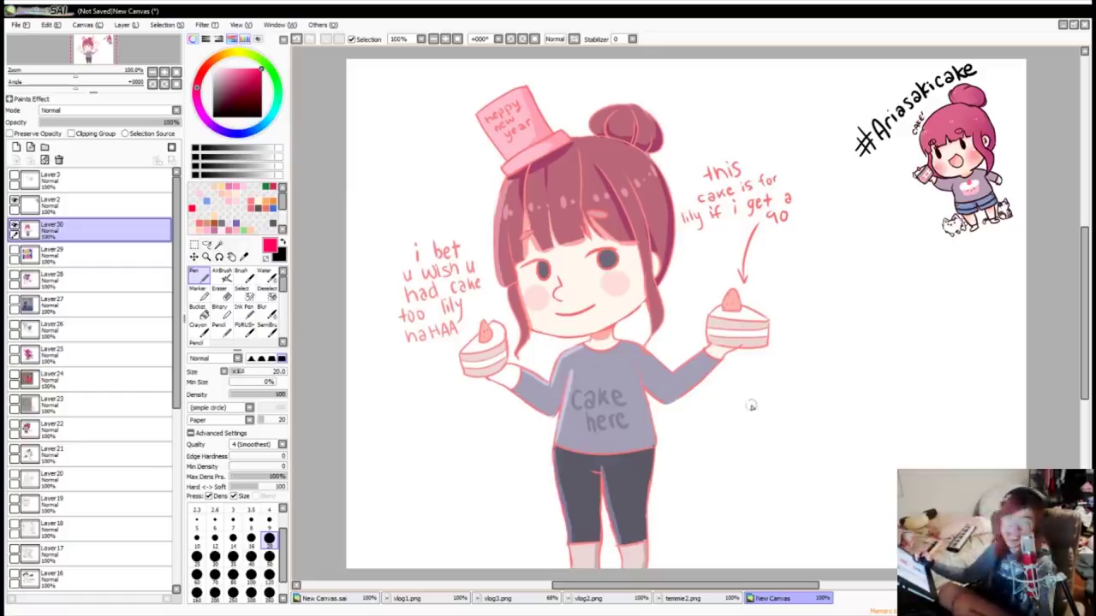
Step: Handwrite a red 90 beside the top-hat girl's legs and hide that drawing's layer
drag(755, 401, 784, 508)
drag(839, 374, 813, 360)
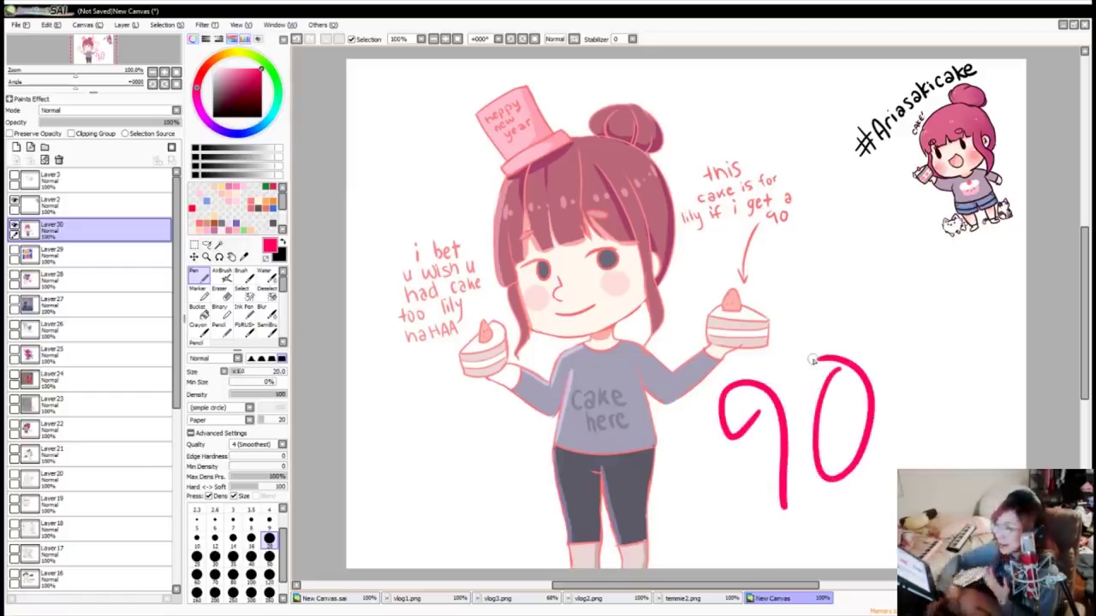
click(14, 227)
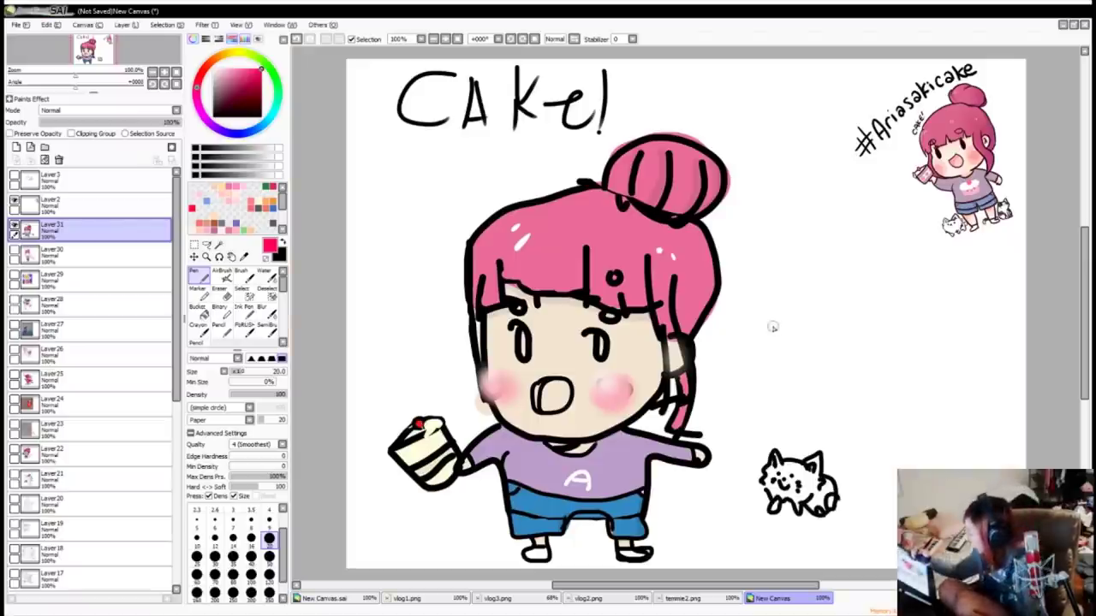
Step: Handwrite a red score above the cat in the "CAKE!" drawing and one starting with 99 beside the girl holding a fork
drag(749, 313, 765, 411)
mouse_move(804, 305)
mouse_down()
mouse_move(794, 354)
mouse_move(808, 409)
mouse_up()
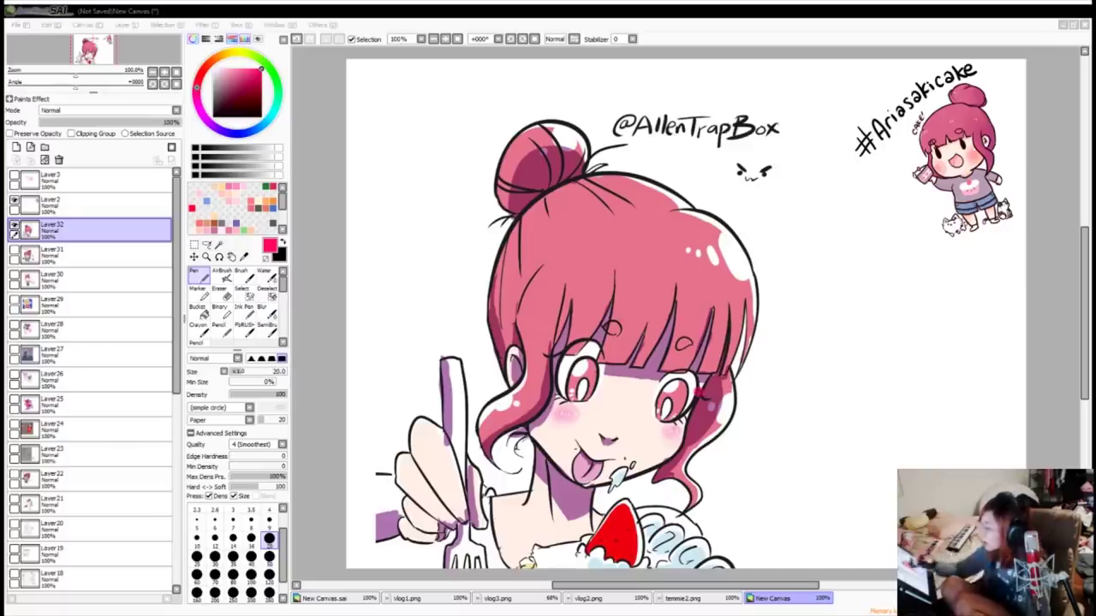
drag(432, 163, 426, 342)
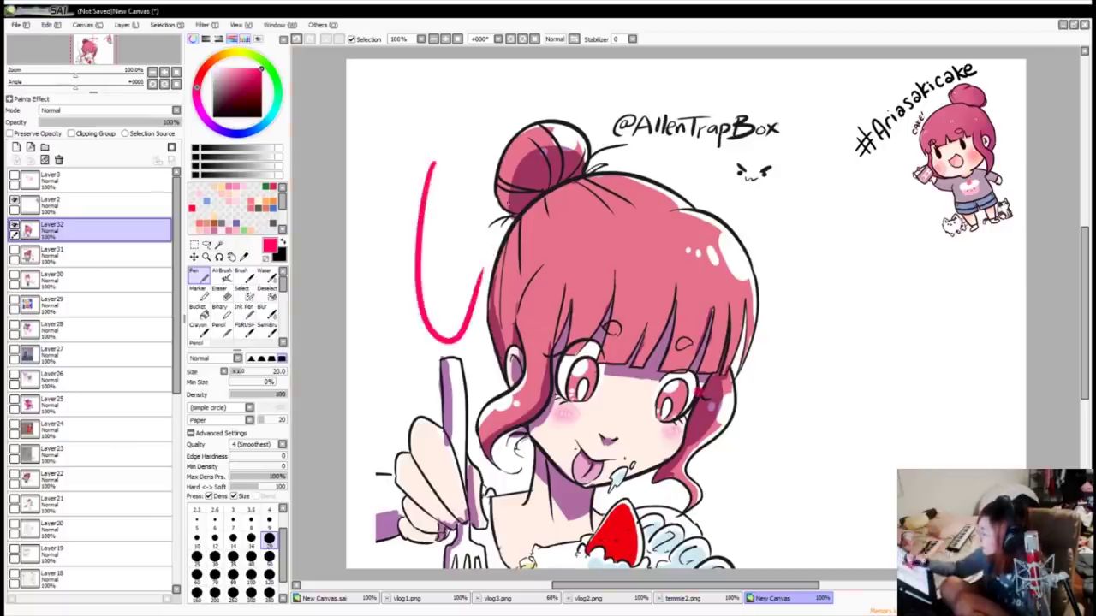
key(ctrl+z)
mouse_move(355, 142)
mouse_down()
mouse_move(392, 141)
mouse_move(395, 253)
mouse_up()
drag(424, 95, 449, 199)
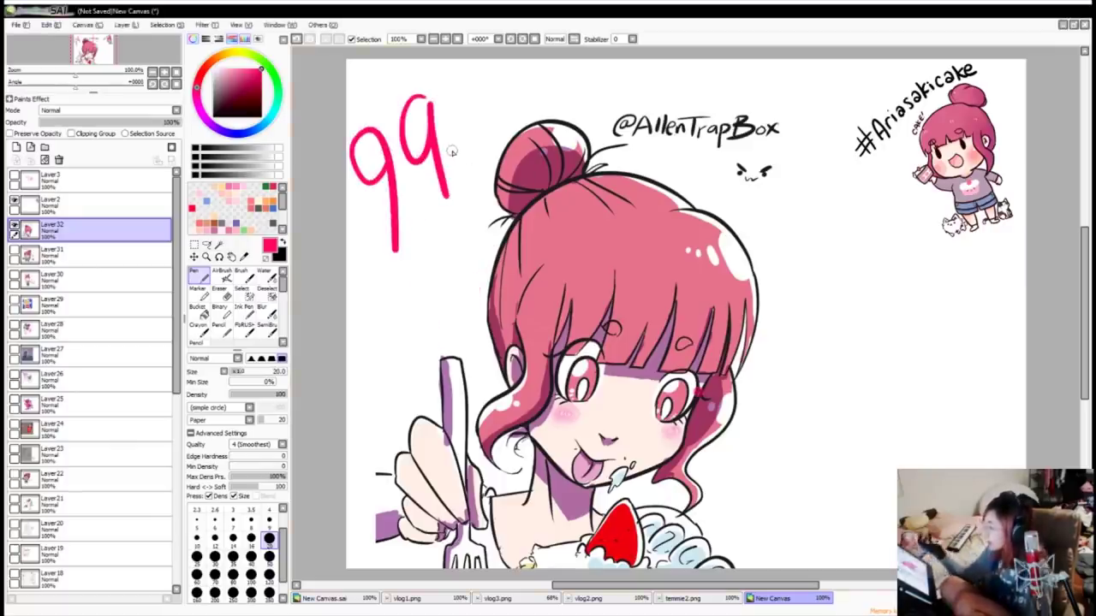
drag(442, 103, 462, 197)
drag(485, 144, 484, 164)
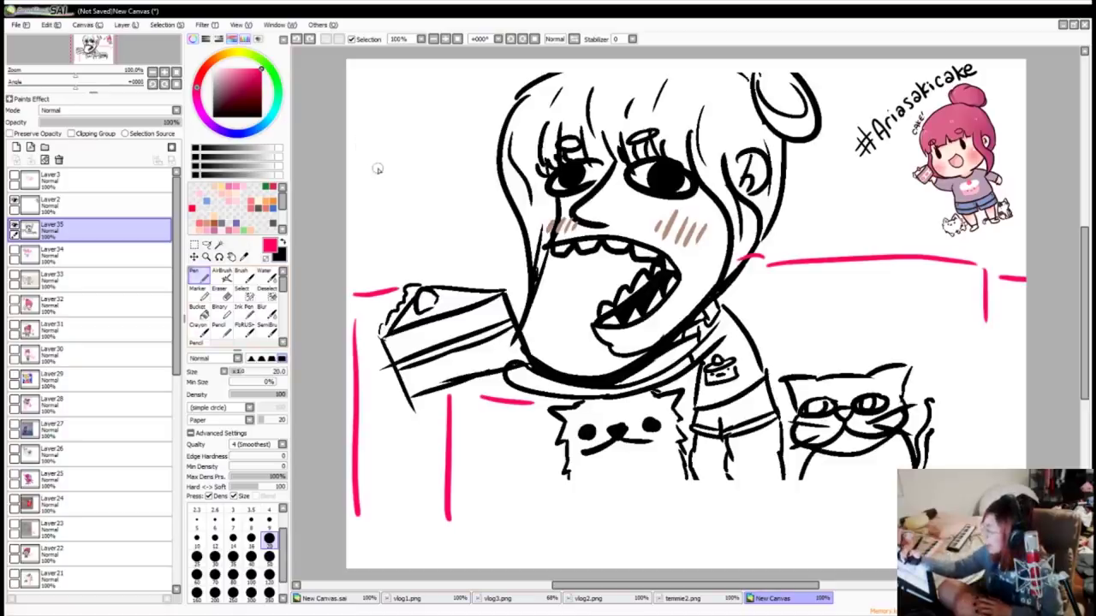
Step: Handwrite red scores on the wide-mouthed sketch with two cats and on the cake monster comic
mouse_move(385, 158)
mouse_down()
mouse_move(356, 195)
mouse_move(383, 184)
mouse_move(442, 229)
mouse_up()
drag(416, 183, 491, 168)
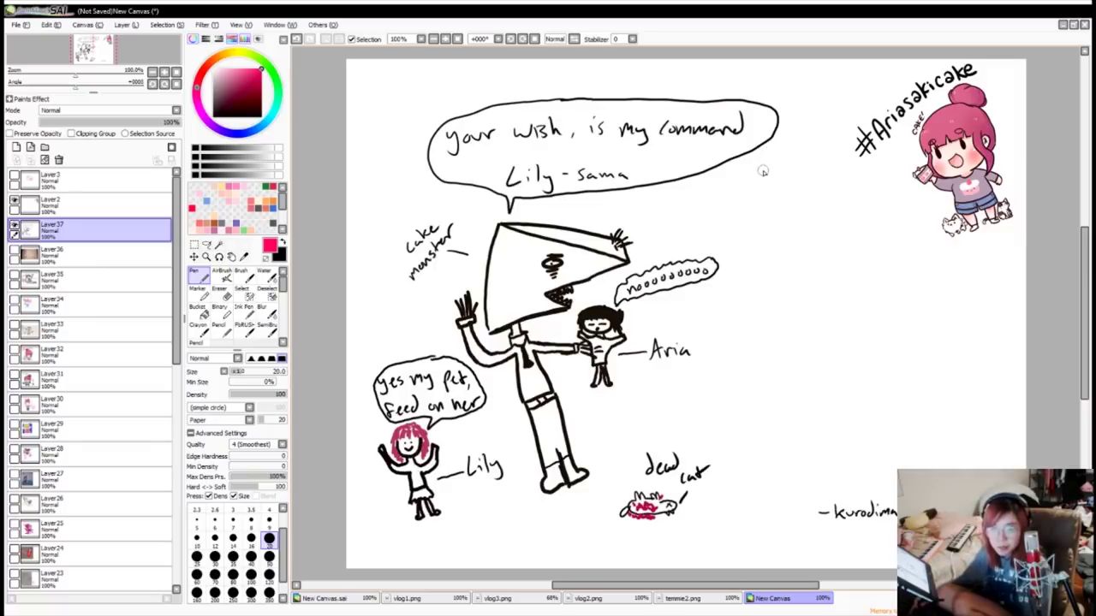
mouse_move(630, 382)
mouse_down()
mouse_move(661, 401)
mouse_move(644, 439)
mouse_up()
mouse_move(703, 370)
mouse_down()
mouse_move(685, 390)
mouse_move(719, 432)
mouse_move(681, 417)
mouse_up()
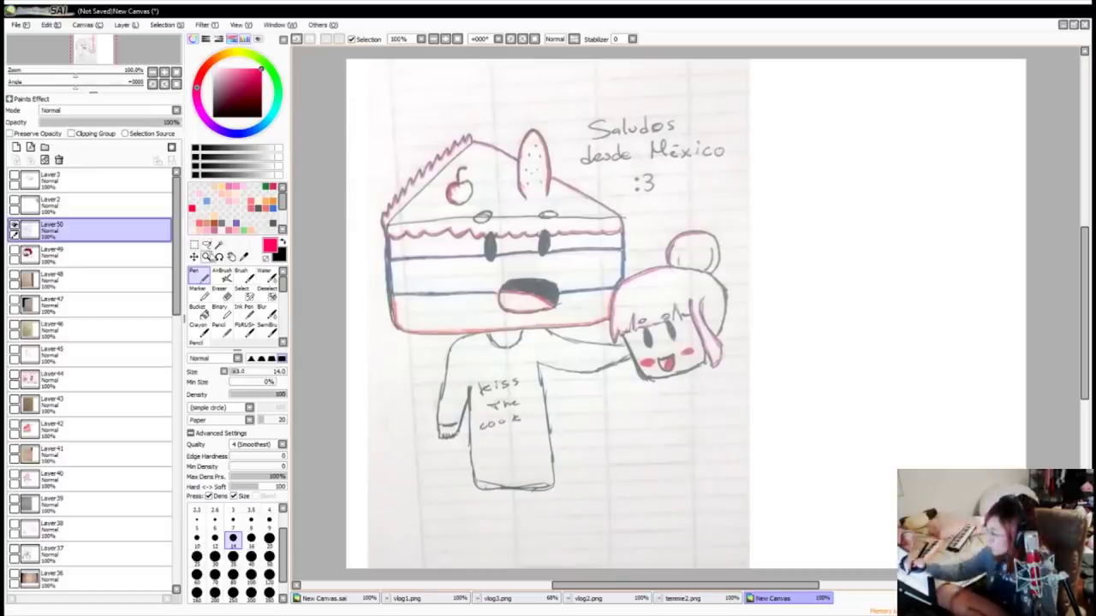
Step: Inspect the strawberry on the cake-headed figure up close, and with the Pen handwrite a score below "Saludos desde México" at 100% view
key(ctrl+space)
drag(462, 107, 609, 234)
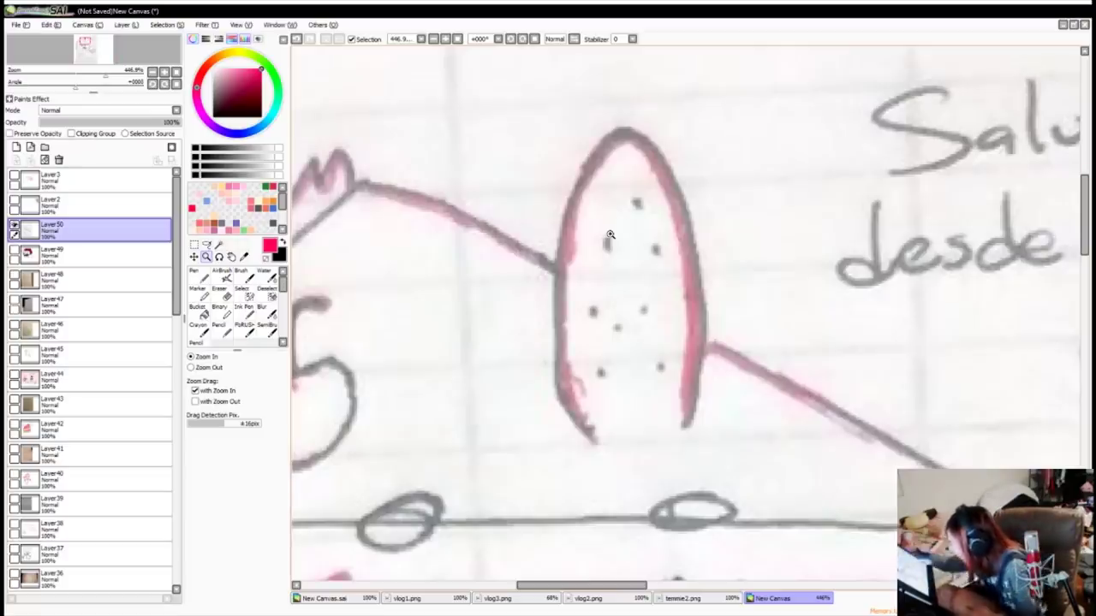
click(457, 39)
click(197, 275)
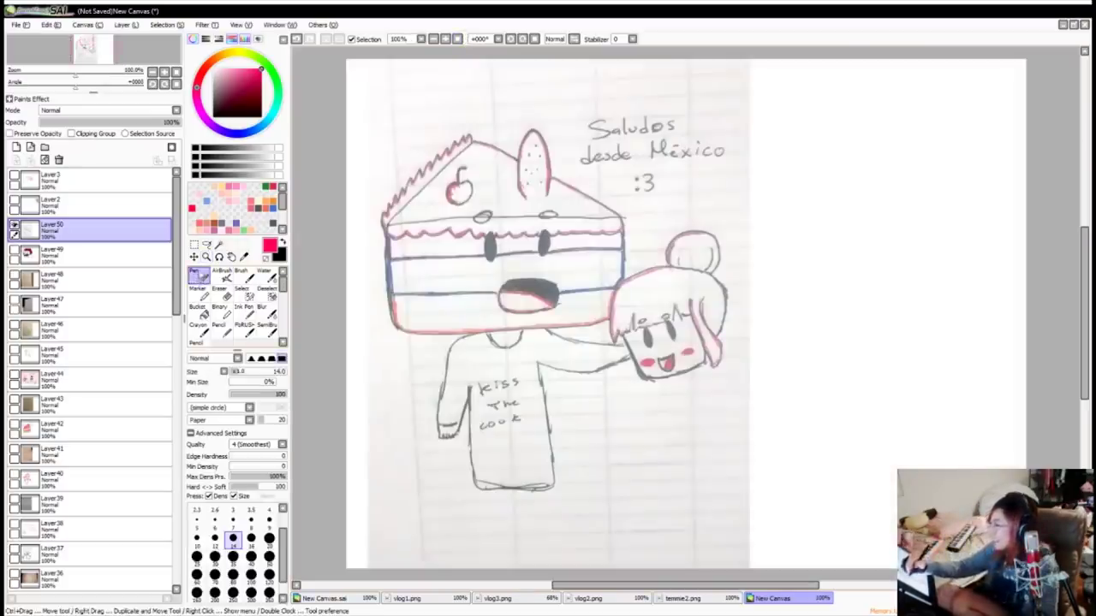
mouse_move(622, 199)
mouse_down()
mouse_move(655, 193)
mouse_move(642, 249)
mouse_up()
drag(681, 199, 667, 263)
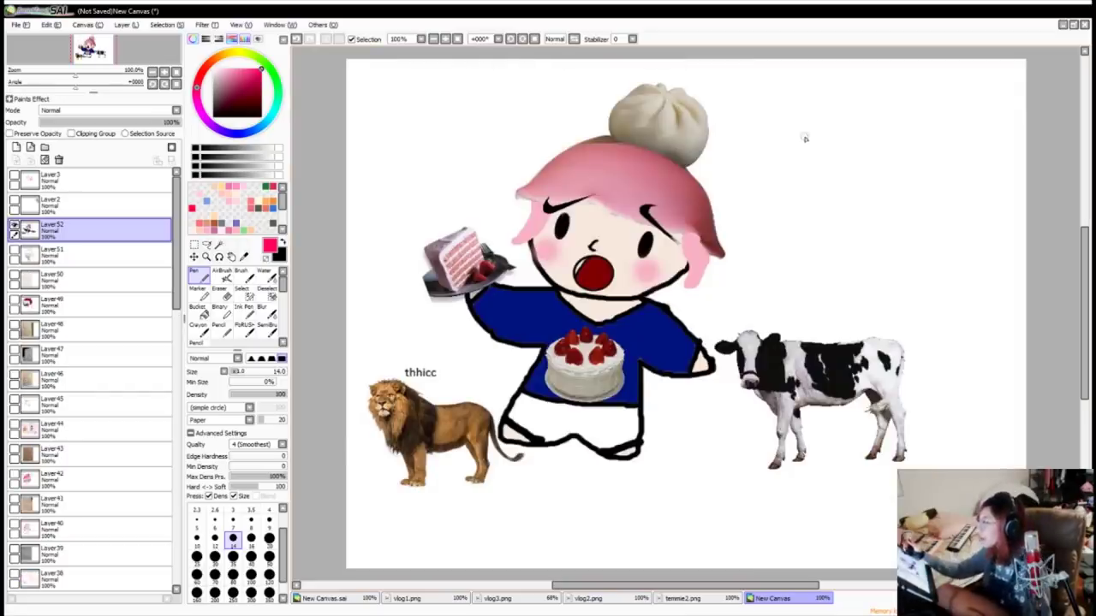
Step: Handwrite a large red F with a flourish below it above the cow in the photo-collage drawing
drag(852, 104, 809, 267)
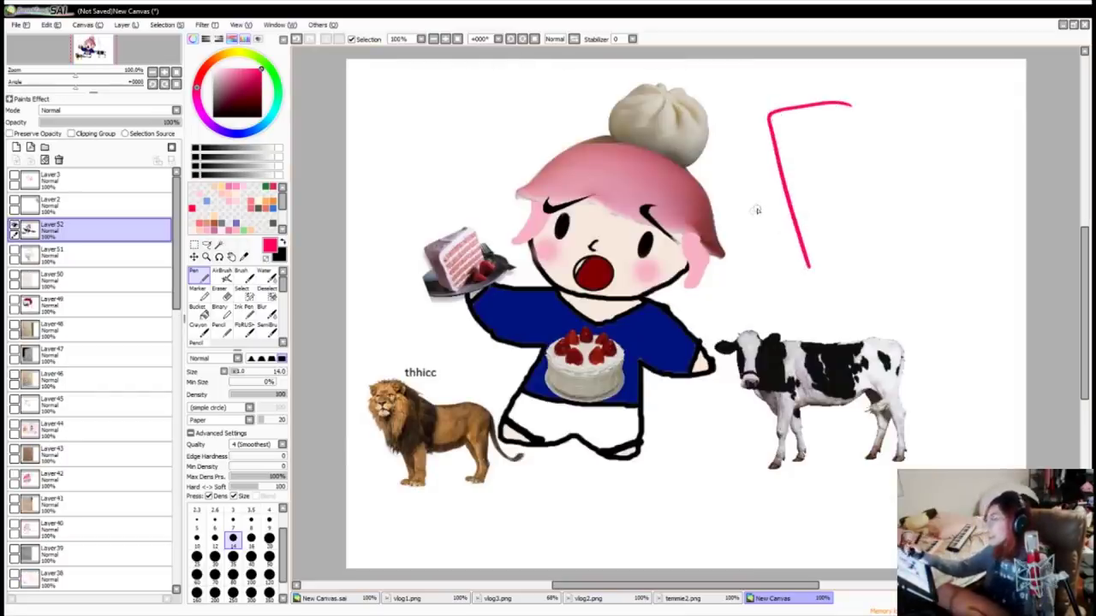
drag(745, 212, 885, 147)
mouse_move(793, 315)
mouse_down()
mouse_move(852, 274)
mouse_move(874, 281)
mouse_up()
Step: Handwrite "plagiarism" in red above the cake slice, circle the word and strike it through with a diagonal line
mouse_move(378, 168)
mouse_down()
mouse_move(383, 150)
mouse_move(392, 202)
mouse_up()
mouse_move(399, 124)
mouse_down()
mouse_move(407, 171)
mouse_move(443, 159)
mouse_up()
mouse_move(440, 120)
mouse_down()
mouse_move(464, 137)
mouse_move(492, 135)
mouse_move(512, 103)
mouse_move(569, 101)
mouse_up()
drag(505, 62, 483, 60)
drag(363, 67, 556, 206)
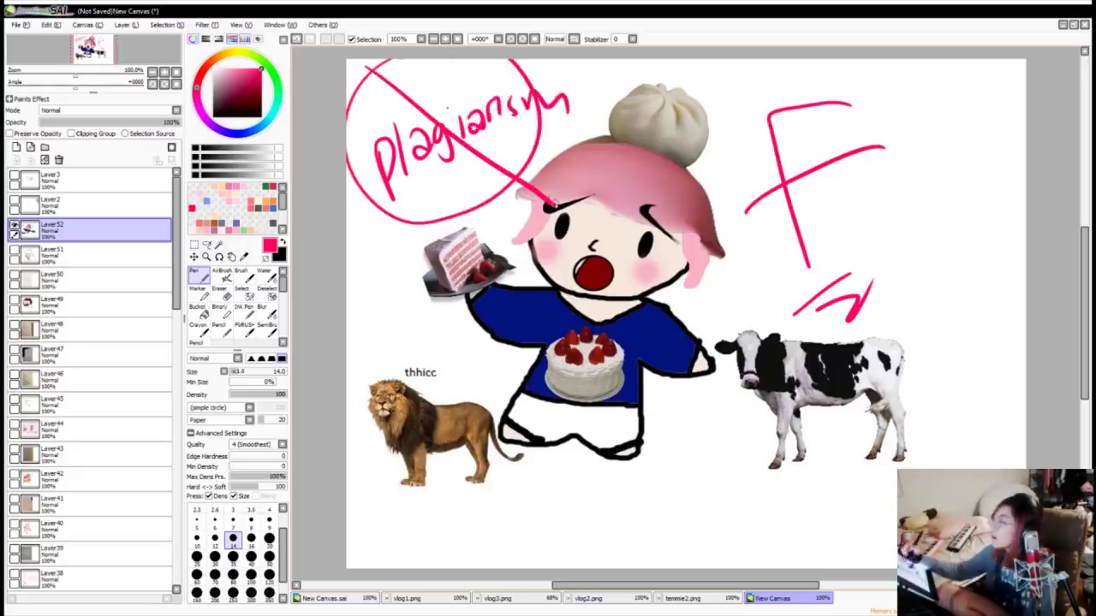
Step: Handwrite "see me" underlined twice below the cow and hide the photo-collage drawing's layer
drag(663, 480, 652, 524)
mouse_move(683, 505)
mouse_down()
mouse_move(703, 469)
mouse_move(741, 473)
mouse_up()
mouse_move(743, 484)
mouse_down()
mouse_move(774, 454)
mouse_move(818, 458)
mouse_up()
drag(800, 480, 838, 490)
drag(691, 529, 835, 491)
drag(754, 530, 820, 516)
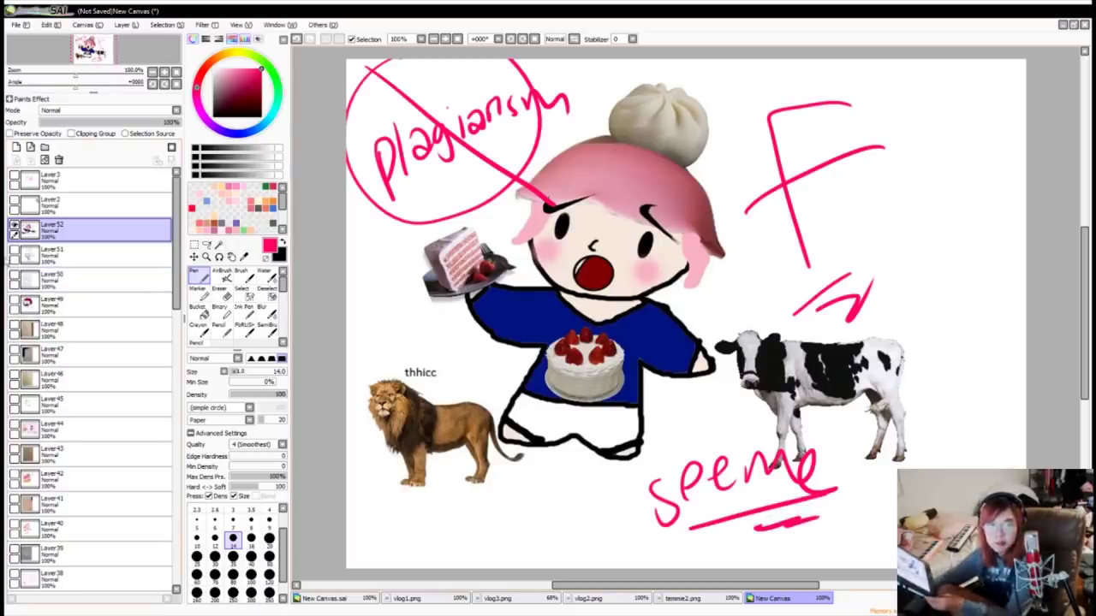
click(14, 228)
Step: Paste the black-background drawing of the girl sitting on a cake and handwrite a red score starting with 99.9 beside her hair
key(ctrl+v)
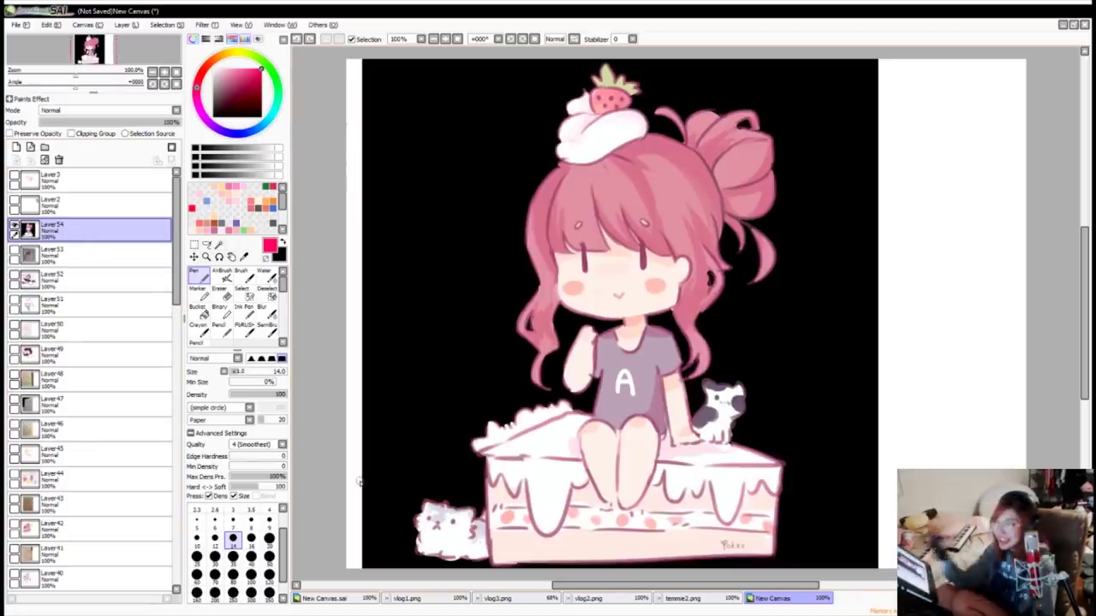
drag(390, 154, 385, 235)
drag(421, 142, 418, 224)
click(440, 211)
drag(471, 137, 464, 216)
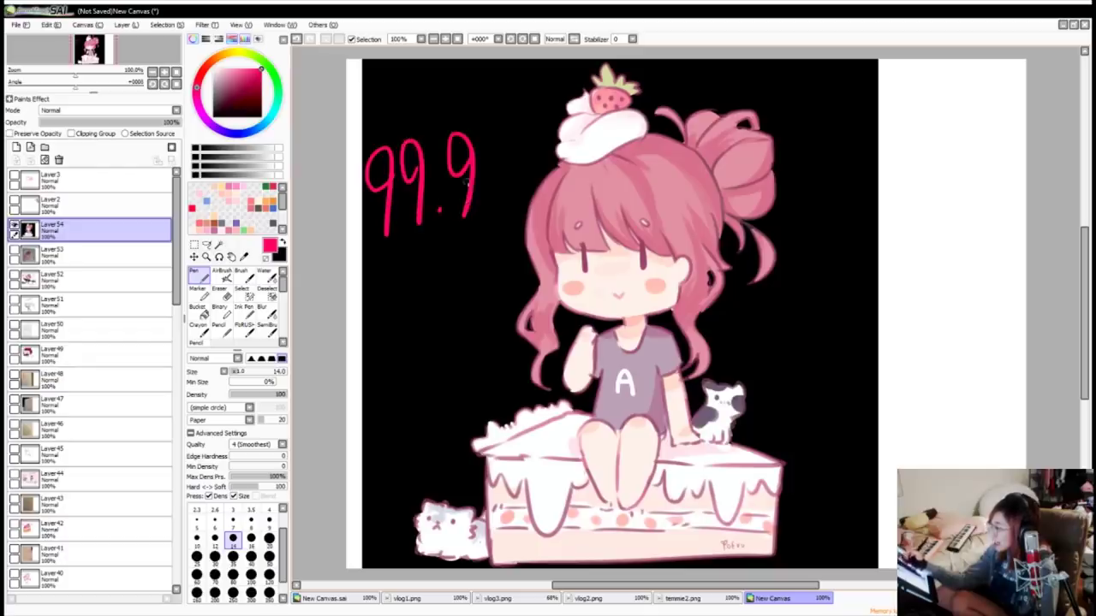
mouse_move(500, 127)
mouse_down()
mouse_move(494, 208)
mouse_move(511, 210)
mouse_up()
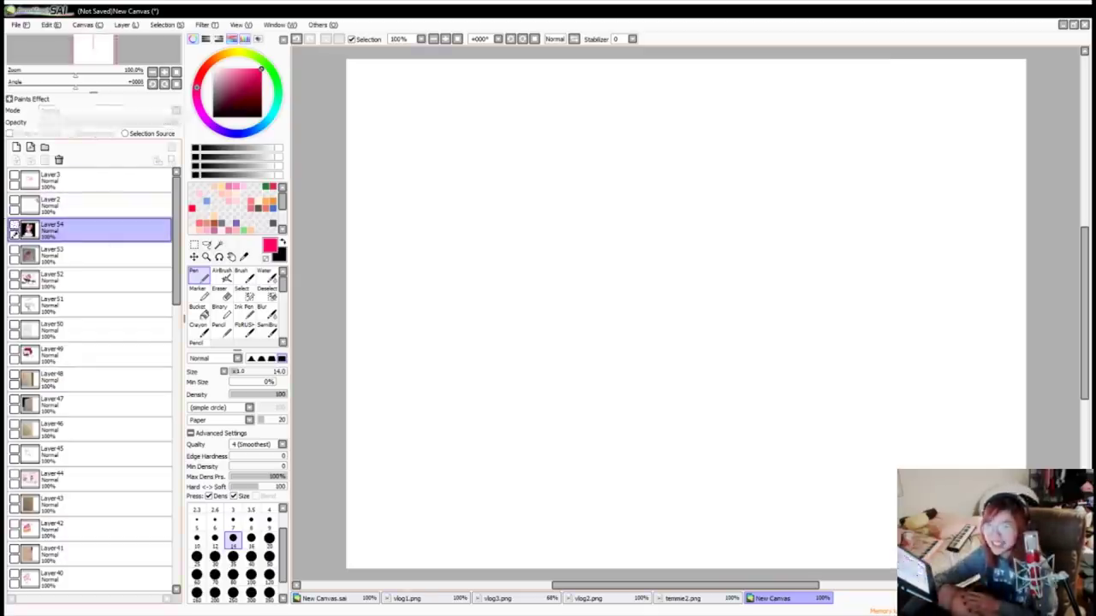
Step: Handwrite a red 98.9% beside the "say ahhh" portrait and try a red circle around the two cats on her shoulder
drag(978, 204, 1017, 185)
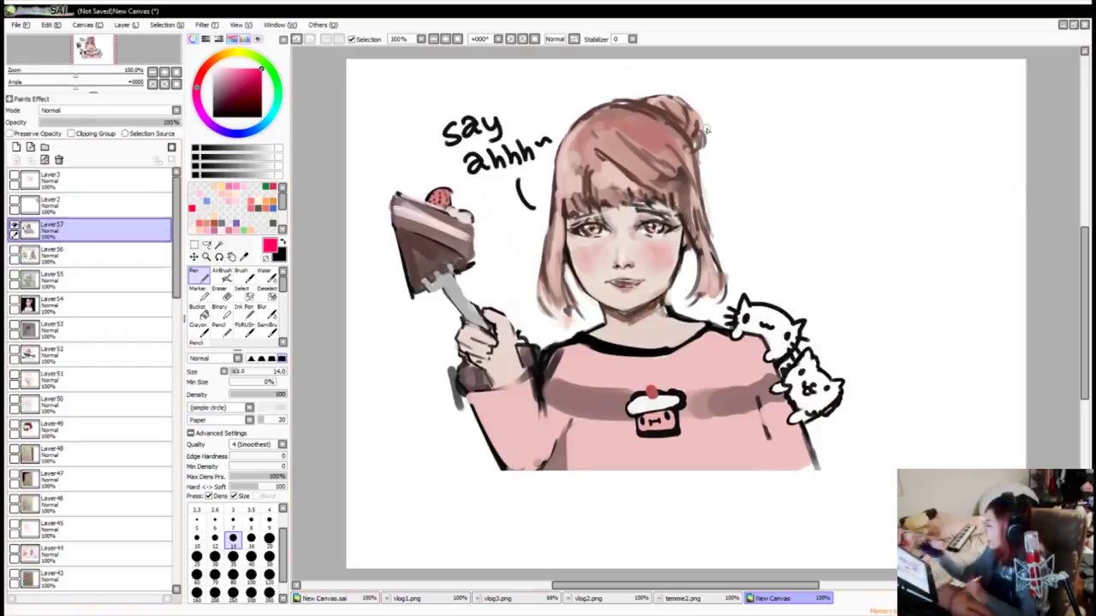
drag(838, 133, 823, 257)
mouse_move(886, 135)
mouse_down()
mouse_move(875, 137)
mouse_move(882, 224)
mouse_move(879, 175)
mouse_up()
click(923, 241)
drag(966, 141, 961, 257)
click(981, 162)
drag(984, 161, 962, 267)
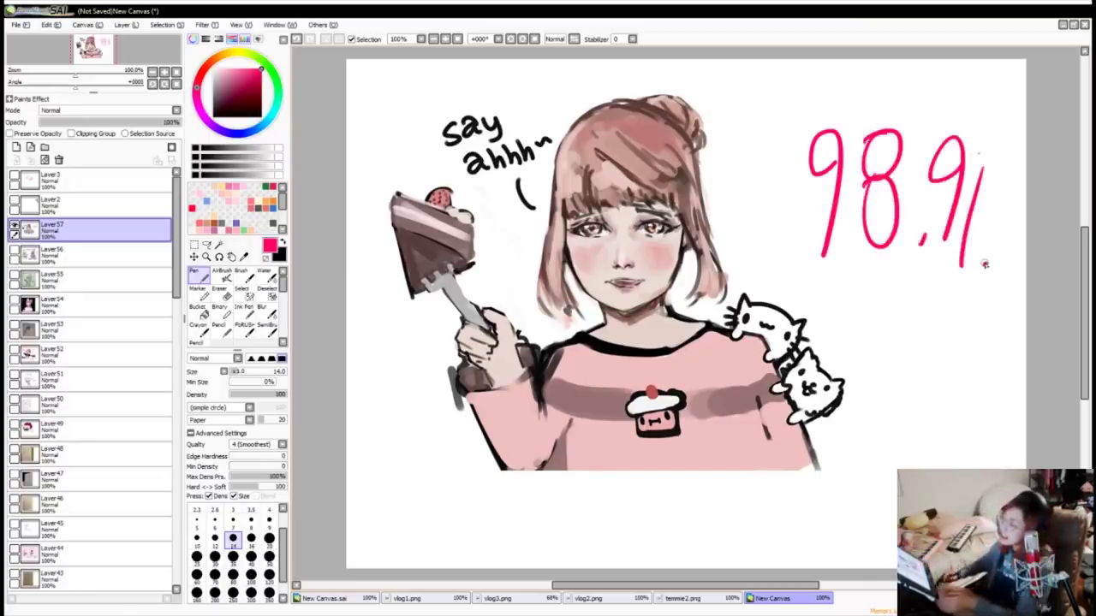
click(984, 265)
mouse_move(852, 279)
mouse_down()
mouse_move(895, 304)
mouse_move(848, 279)
mouse_up()
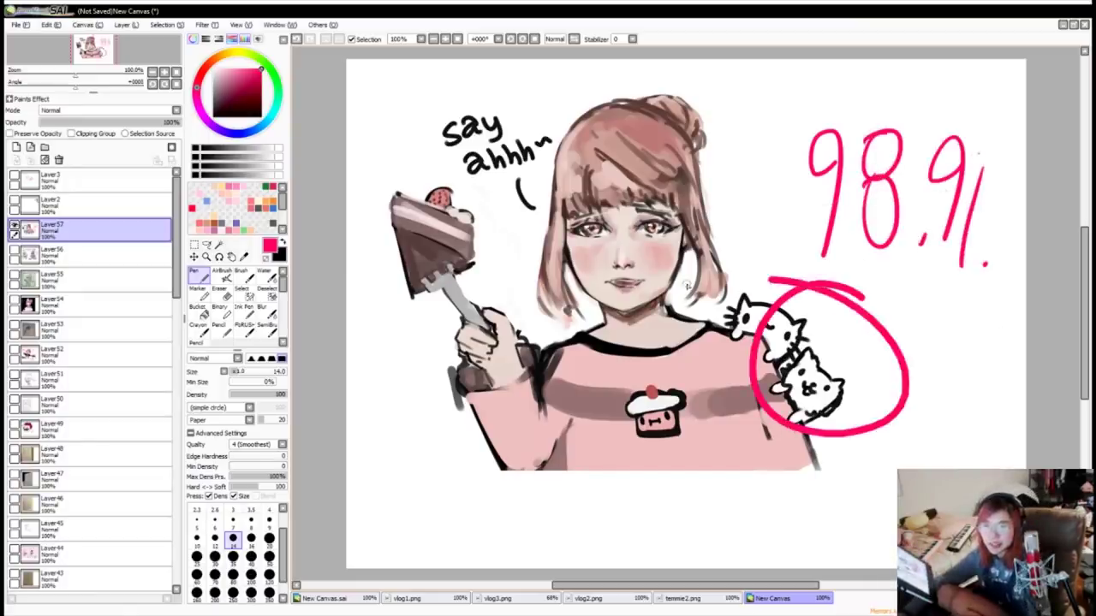
key(ctrl+z)
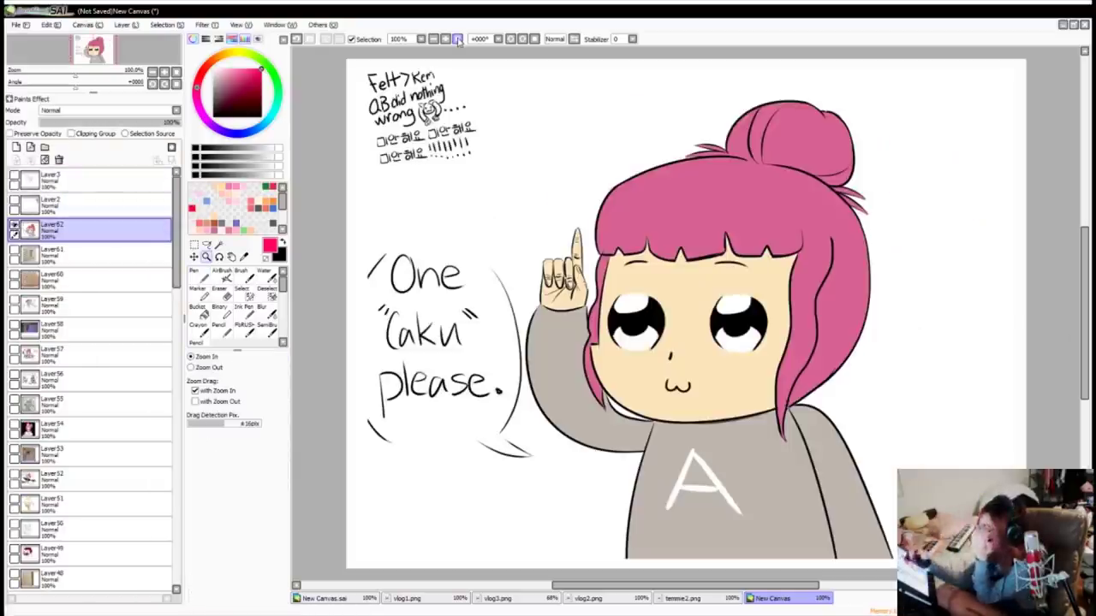
Step: Inspect the face in the "One Caku please" drawing up close, and make a red Pen mark above the raised finger at 100% view
click(672, 319)
key(ctrl+0)
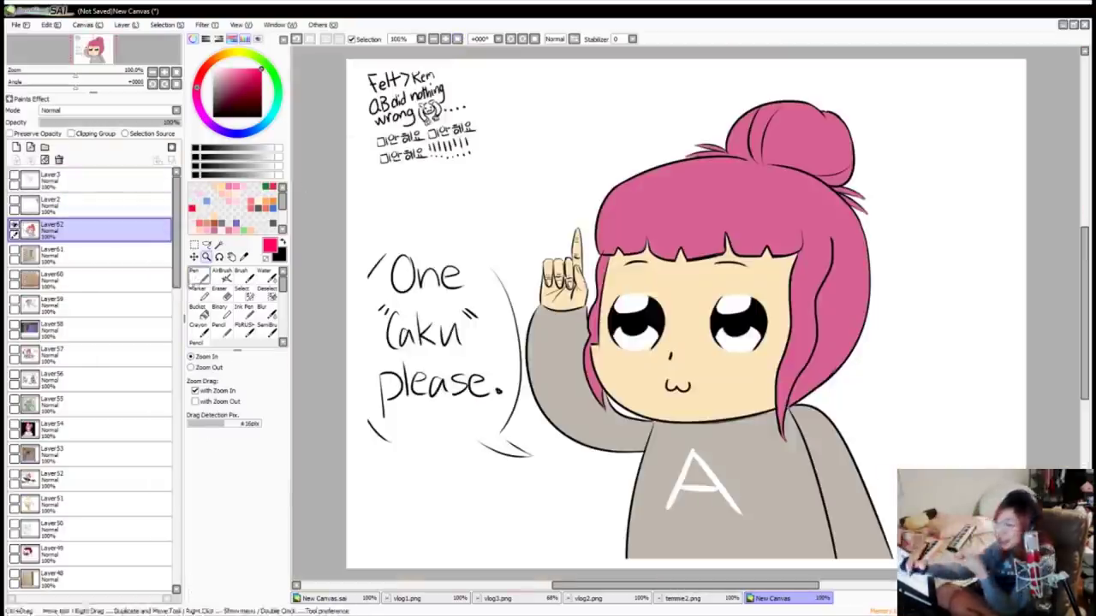
click(195, 272)
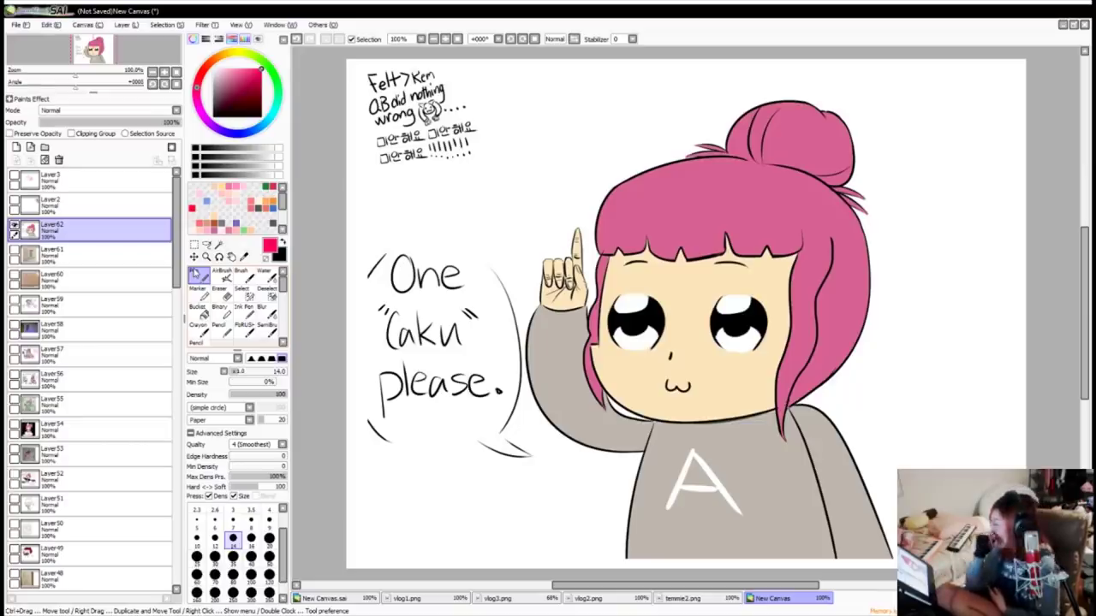
mouse_move(550, 110)
mouse_down()
mouse_move(555, 204)
mouse_move(548, 112)
mouse_move(564, 86)
mouse_up()
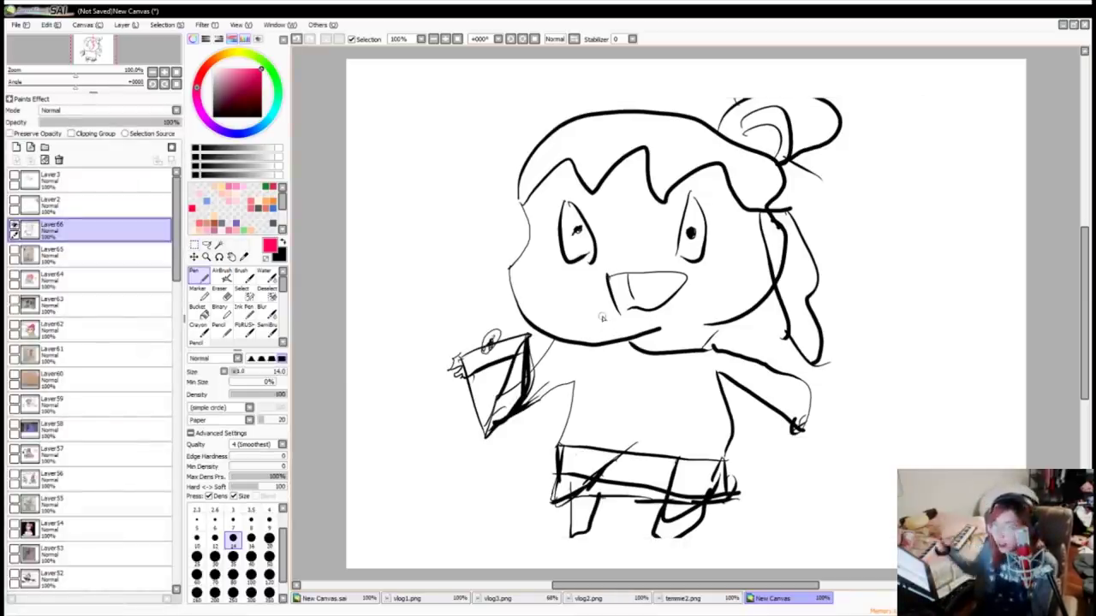
Step: Handwrite red scores beside the rough black line sketch and beside the girl standing on the strawberry cake slice
mouse_move(883, 229)
mouse_down()
mouse_move(860, 341)
mouse_move(881, 314)
mouse_up()
mouse_move(929, 245)
mouse_down()
mouse_move(906, 291)
mouse_move(942, 219)
mouse_up()
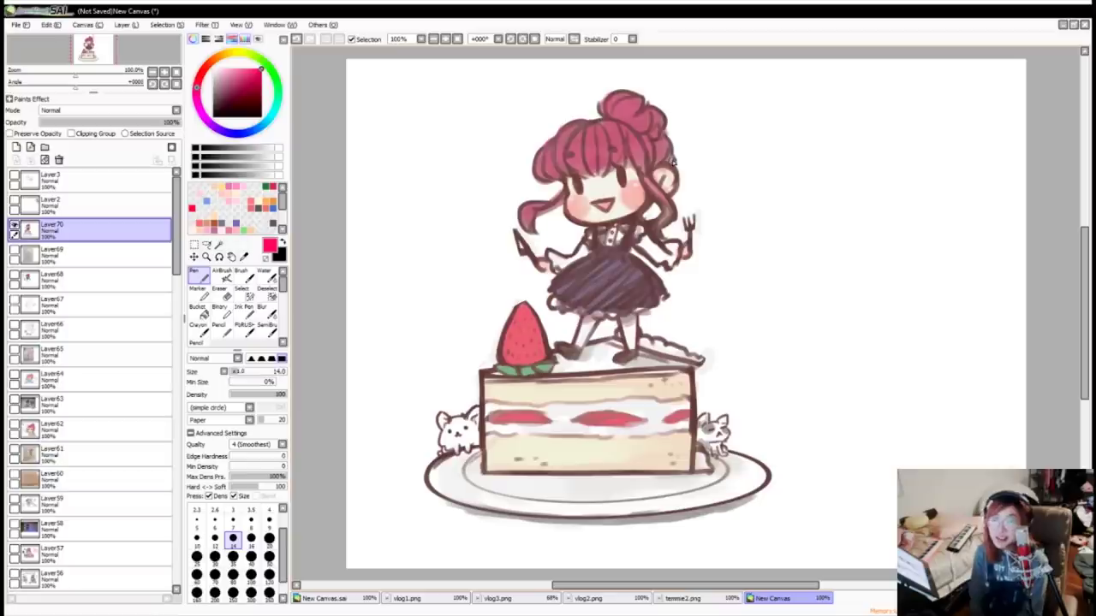
mouse_move(423, 112)
mouse_down()
mouse_move(409, 152)
mouse_move(420, 176)
mouse_move(445, 149)
mouse_move(441, 196)
mouse_up()
drag(481, 101, 479, 179)
drag(507, 91, 505, 150)
drag(539, 80, 526, 140)
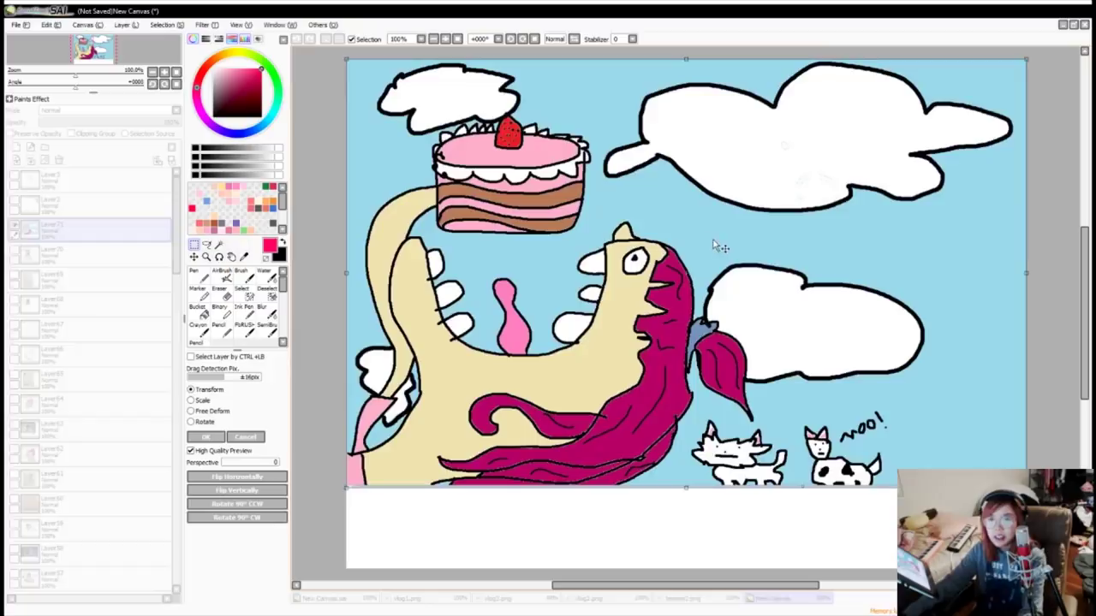
Step: Confirm the placement of the blue-sky drawing and handwrite a red score beside the grey-sweater girl shouting "CAKE!"
key(Return)
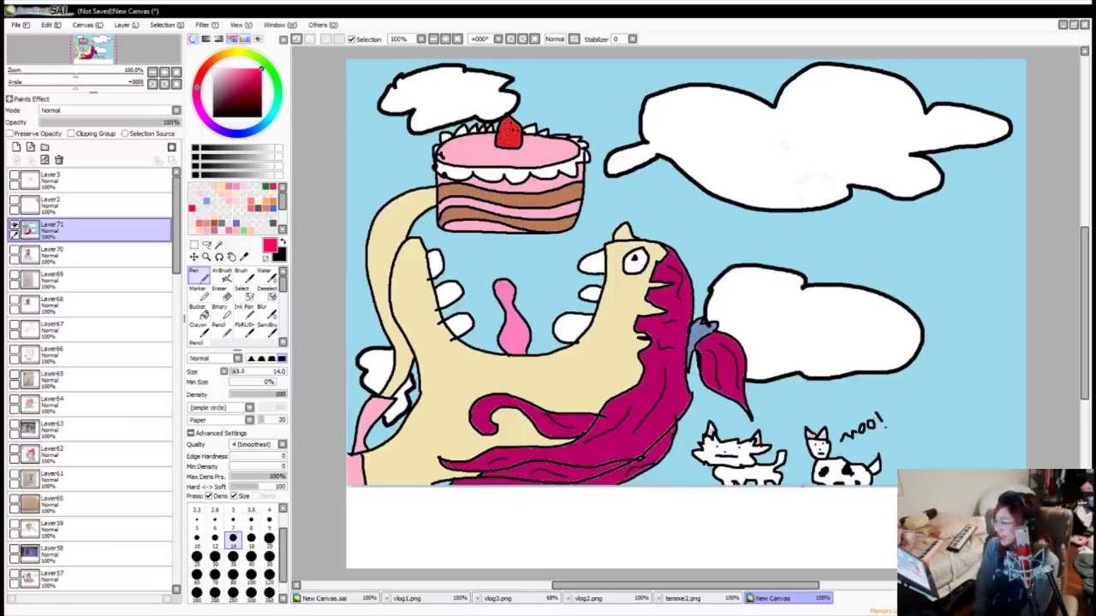
mouse_move(809, 289)
mouse_down()
mouse_move(792, 317)
mouse_move(805, 296)
mouse_up()
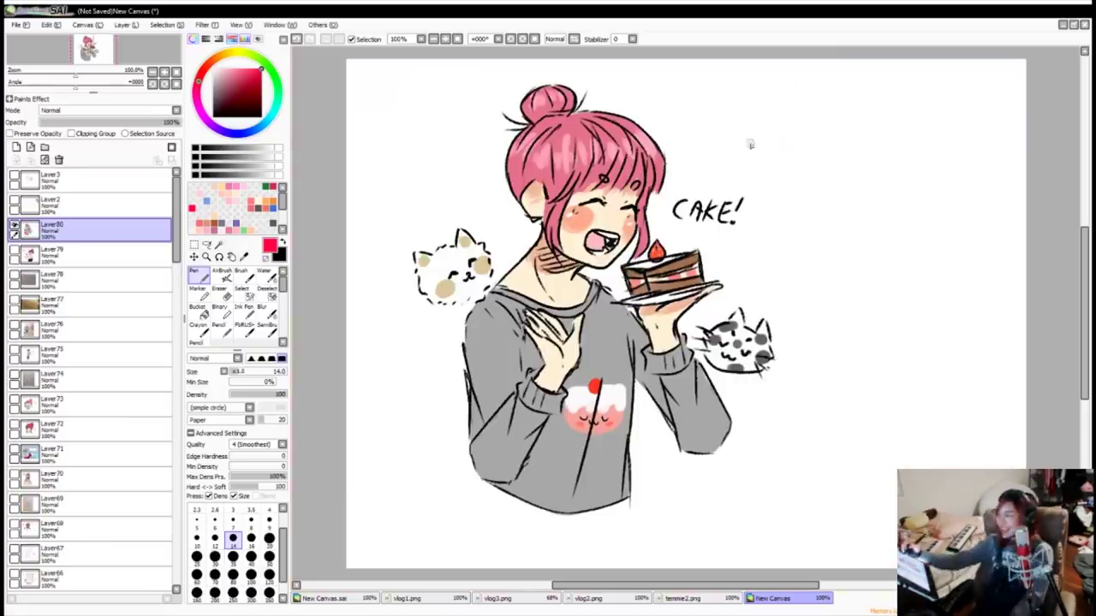
drag(810, 127, 804, 266)
drag(843, 139, 850, 281)
drag(882, 157, 878, 159)
drag(902, 133, 877, 276)
click(910, 243)
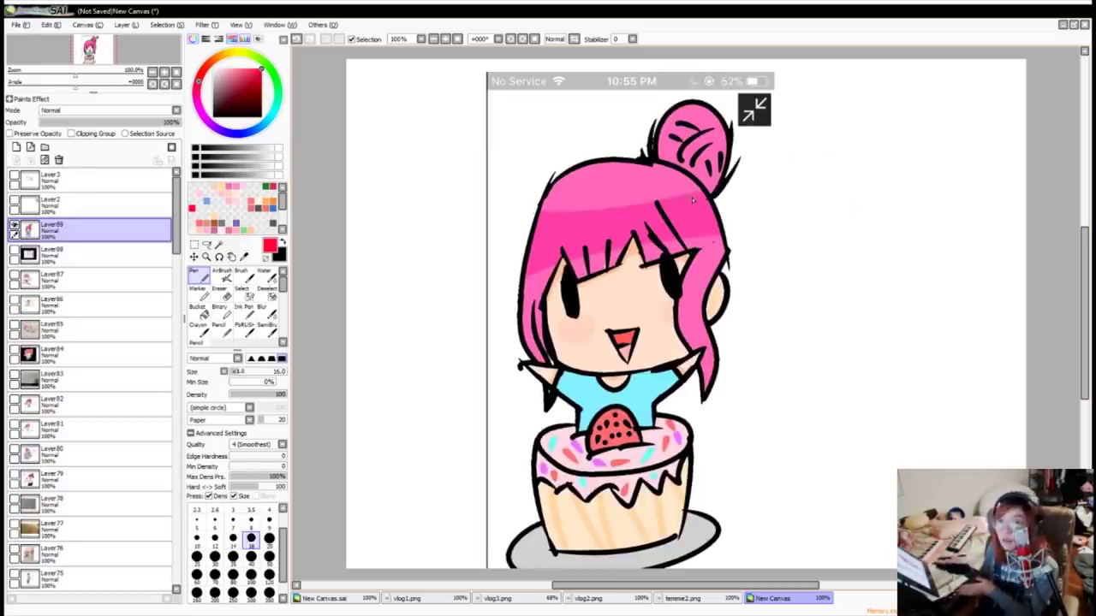
Step: Try marking the "No Service" status bar area and the girl's hair bun area in red at a magnified view, undoing each mark
click(206, 256)
drag(467, 69, 923, 190)
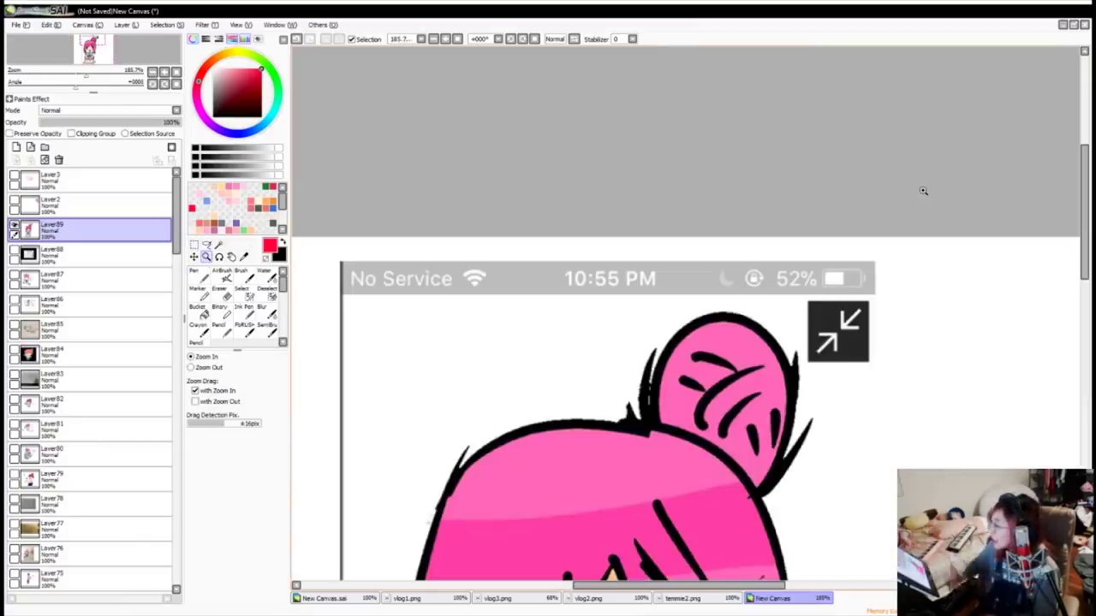
click(199, 275)
mouse_move(357, 224)
mouse_down()
mouse_move(304, 334)
mouse_move(297, 589)
mouse_up()
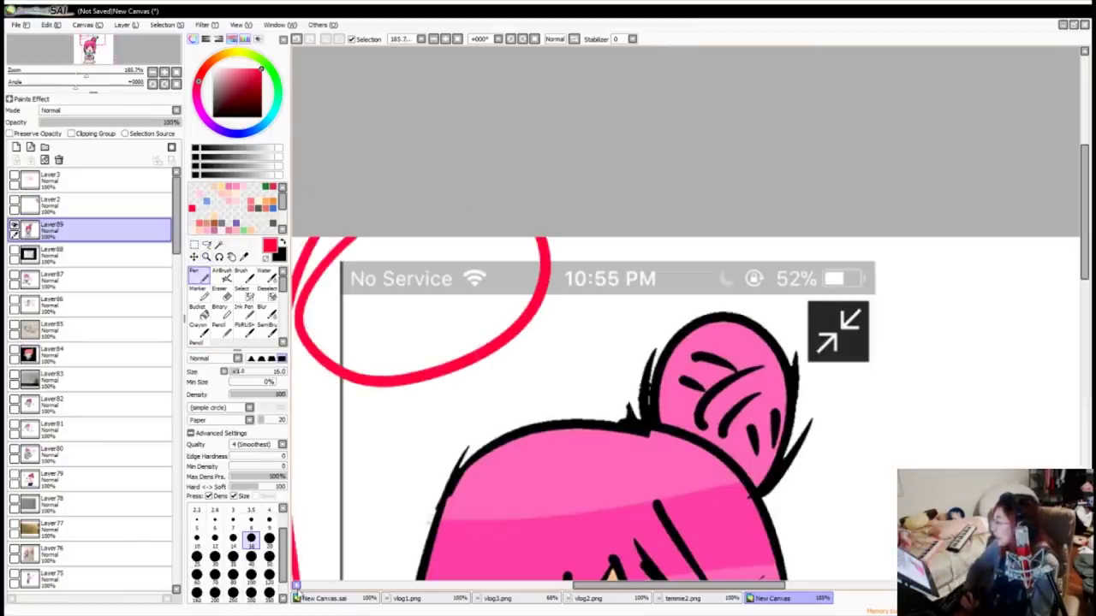
key(ctrl+z)
drag(709, 325, 818, 308)
key(ctrl+z)
Step: Handwrite a red 89 beside the pink-haired girl in the cupcake at 100% view
click(457, 39)
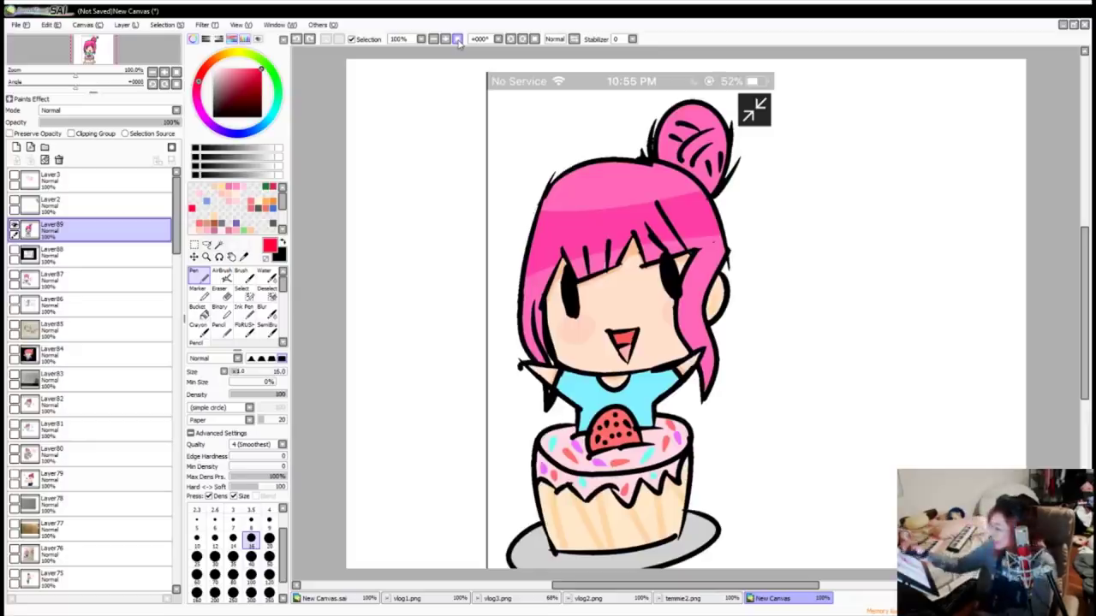
mouse_move(421, 181)
mouse_down()
mouse_move(399, 198)
mouse_move(420, 184)
mouse_move(486, 300)
mouse_up()
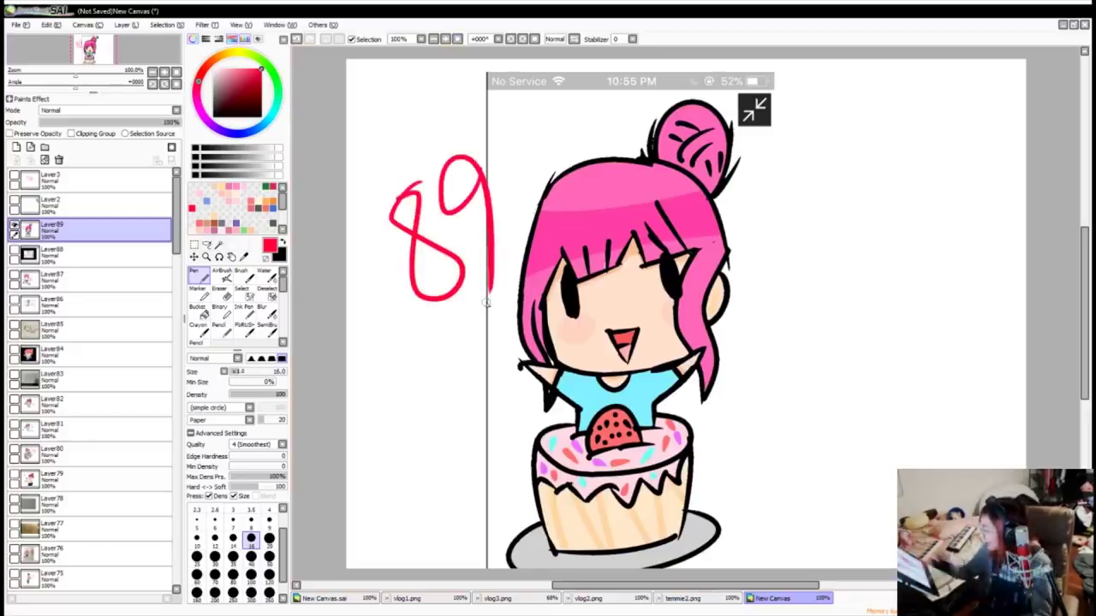
Step: Replace the red 89 beside the pink-haired girl in the cupcake with a handwritten red 90
key(ctrl+z)
key(ctrl+z)
mouse_move(411, 172)
mouse_down()
mouse_move(379, 243)
mouse_move(428, 325)
mouse_up()
mouse_move(433, 175)
mouse_down()
mouse_move(445, 168)
mouse_move(426, 170)
mouse_up()
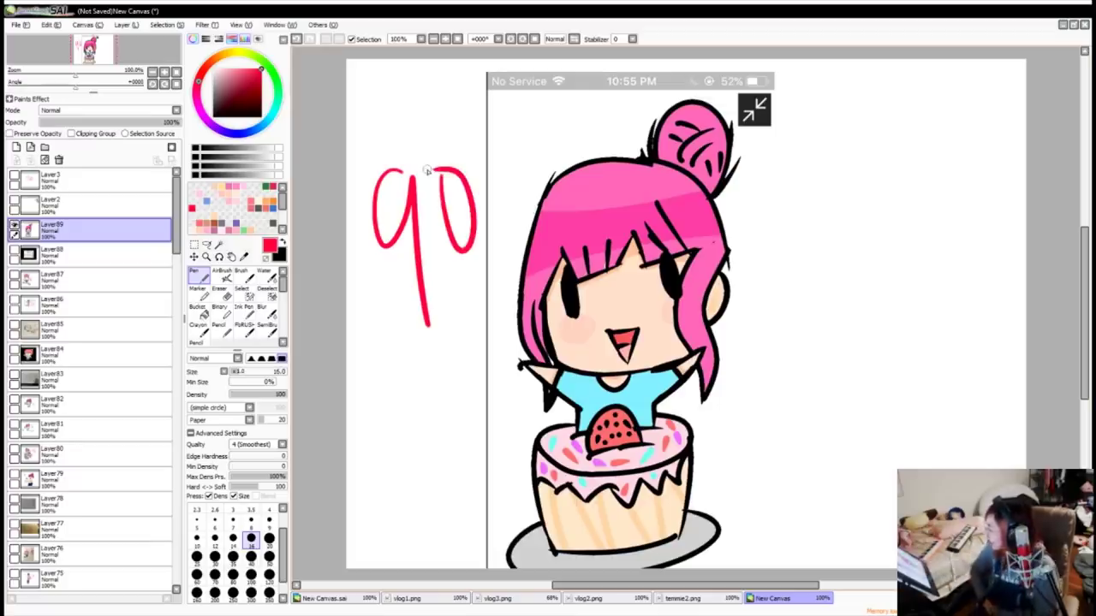
Step: Try a red circle around the cupcake, undo it, and redo the second digit of the score, trying a 1
drag(585, 404, 600, 385)
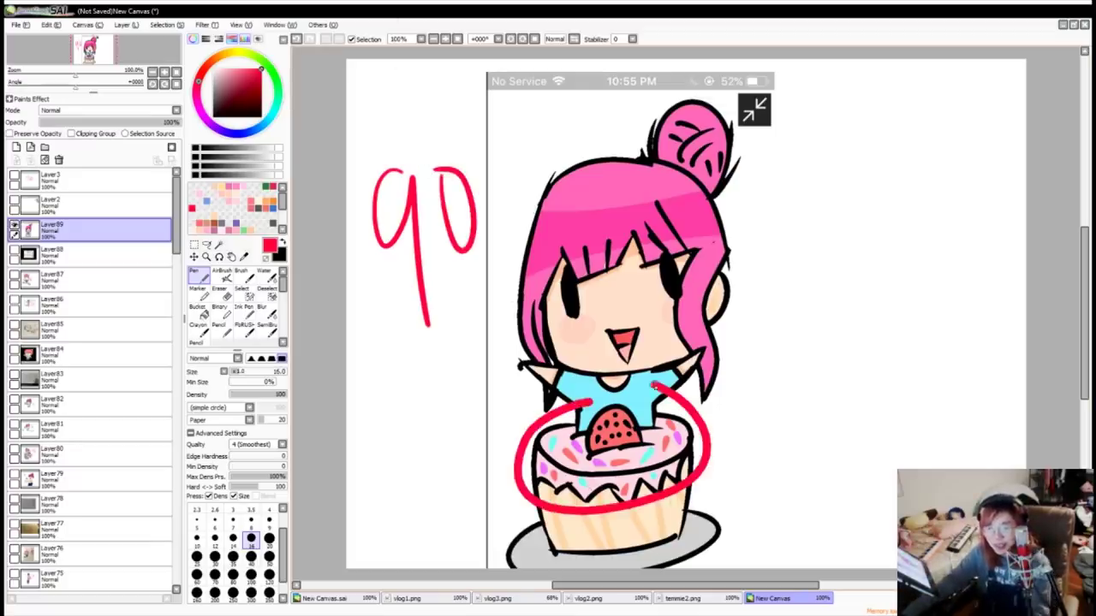
key(ctrl+z)
key(ctrl+z)
drag(434, 154, 464, 295)
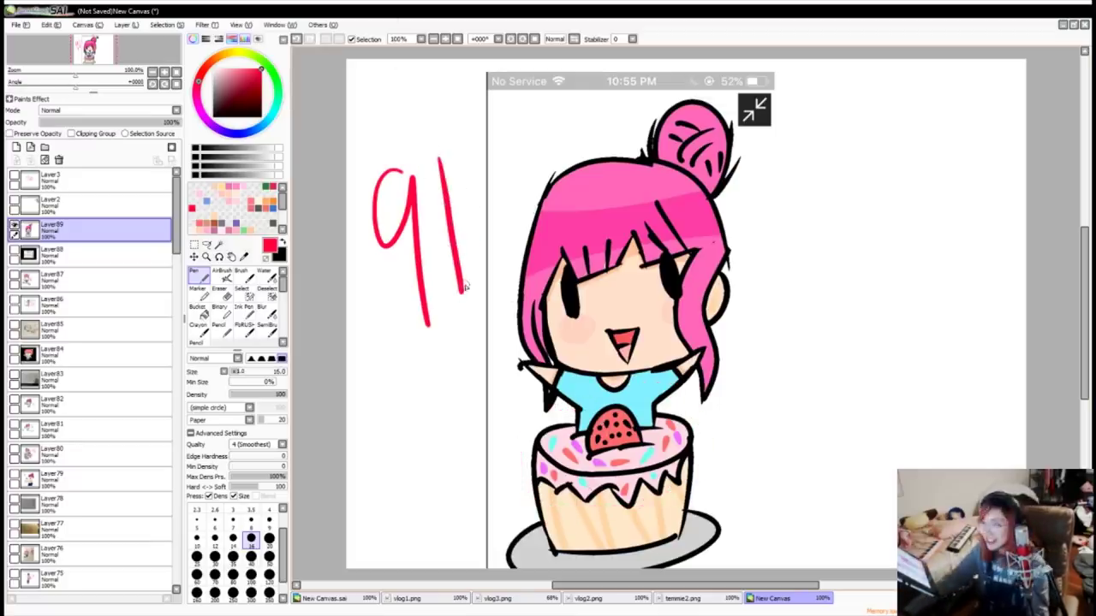
key(ctrl+z)
drag(428, 177, 539, 229)
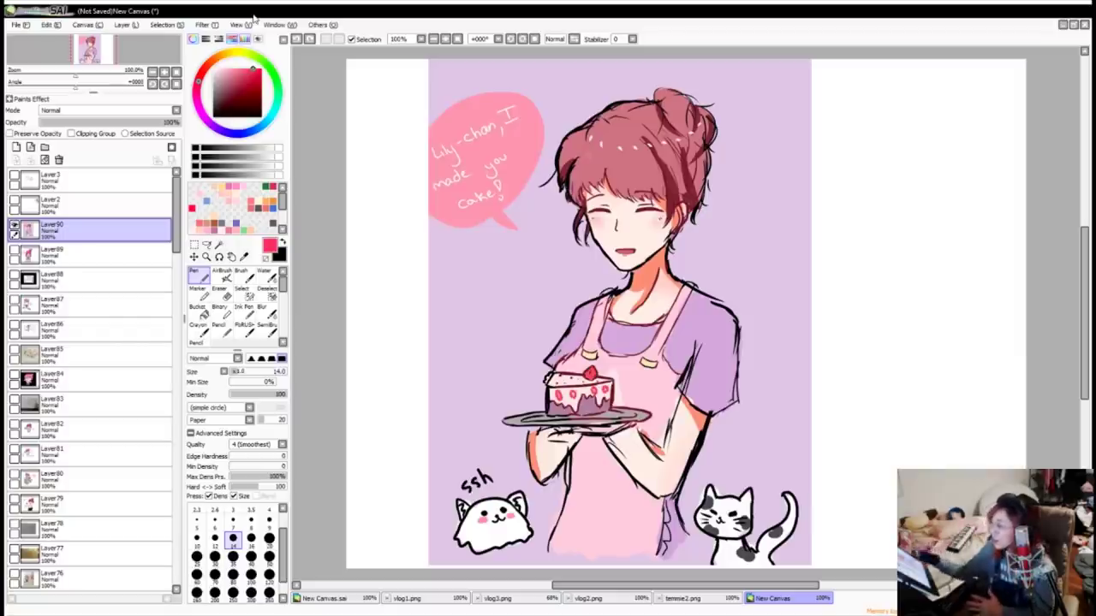
Step: Handwrite red scores beside the apron-wearing figure serving cake and beside the boxy stick figure holding a fork and cake
drag(473, 262, 472, 347)
mouse_move(518, 255)
mouse_down()
mouse_move(517, 334)
mouse_move(555, 341)
mouse_up()
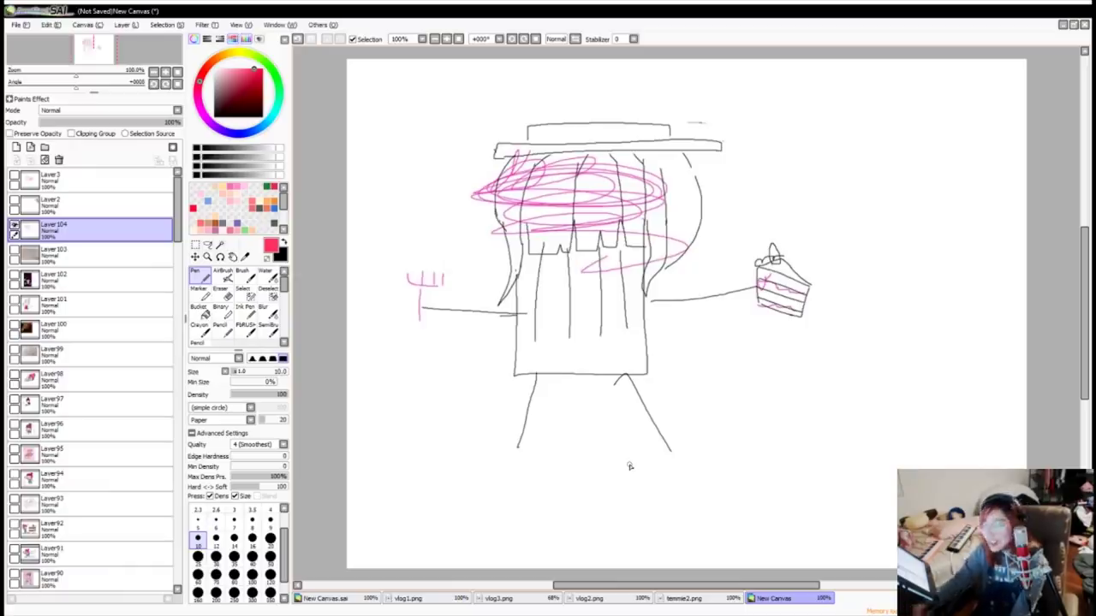
drag(784, 391, 819, 442)
drag(837, 351, 833, 458)
mouse_move(850, 387)
mouse_down()
mouse_move(853, 444)
mouse_move(878, 440)
mouse_up()
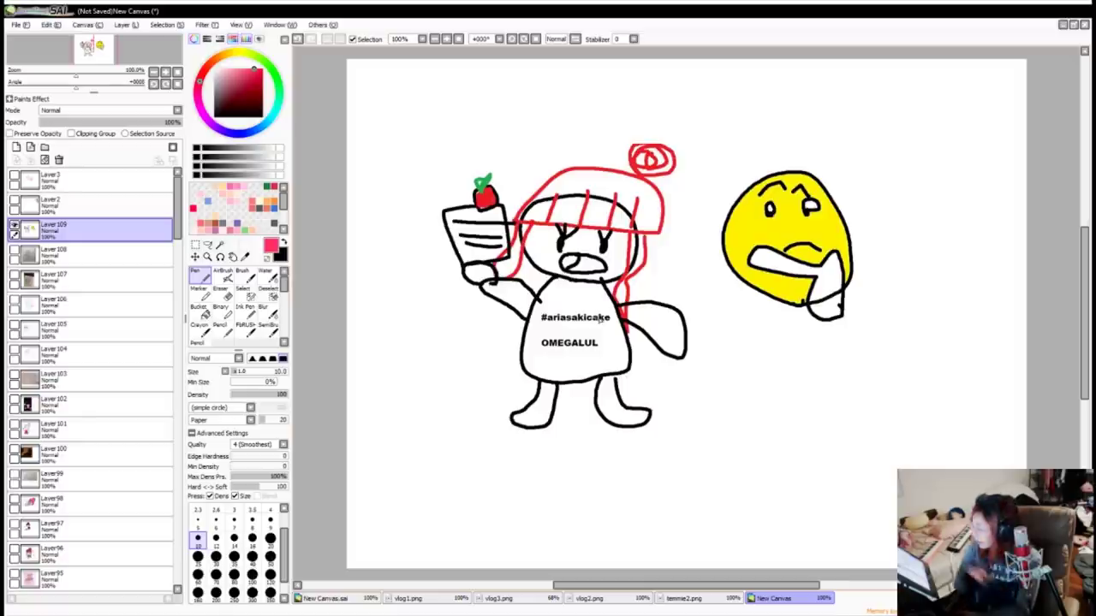
Step: Handwrite red scores beside the "#ariasakicake" figure and beside the chocolate-smeared girl with the cat
mouse_move(738, 415)
mouse_down()
mouse_move(740, 381)
mouse_move(755, 419)
mouse_up()
drag(779, 320, 769, 419)
mouse_move(824, 362)
mouse_down()
mouse_move(805, 376)
mouse_move(829, 384)
mouse_up()
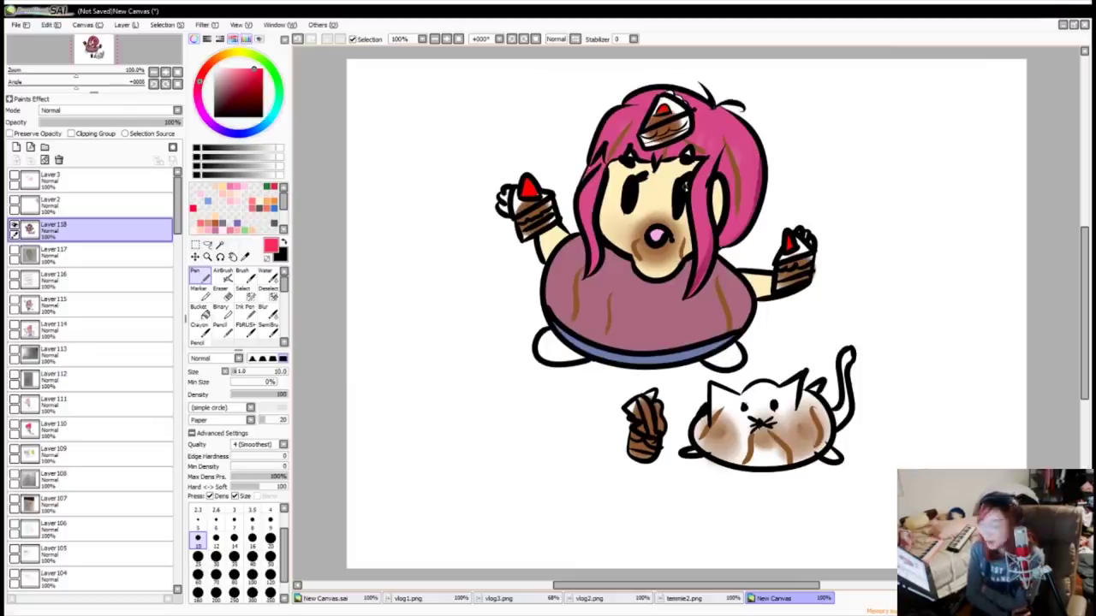
drag(420, 447, 458, 524)
mouse_move(490, 416)
mouse_down()
mouse_move(501, 521)
mouse_move(495, 416)
mouse_up()
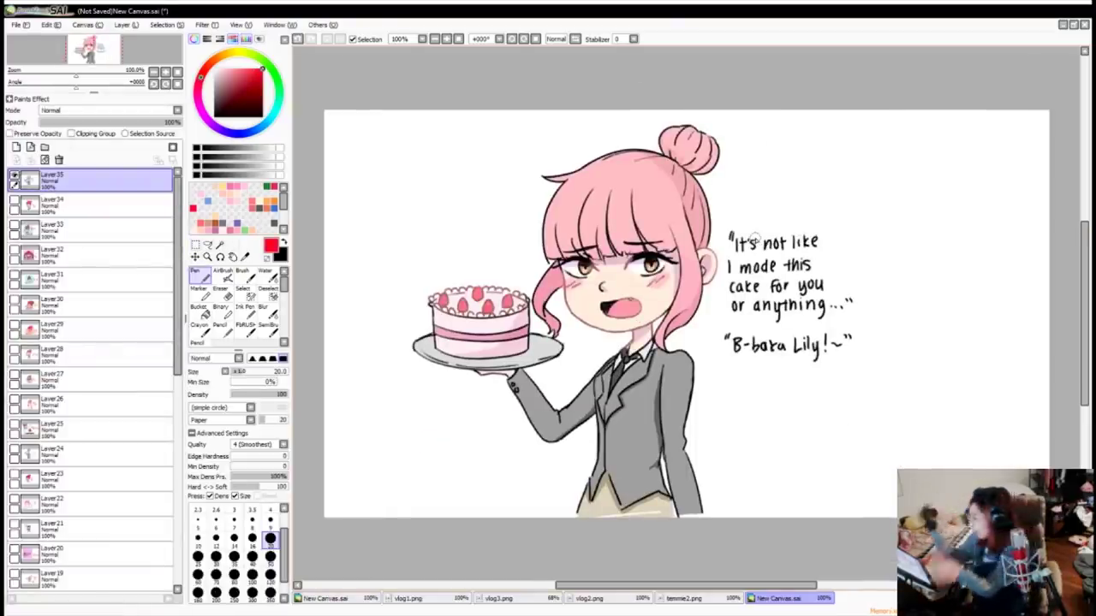
Step: Handwrite a red 99.99 beside the girl in the grey blazer and a red score above the "I missed my sister's wedding" note
mouse_move(903, 190)
mouse_down()
mouse_move(886, 224)
mouse_move(897, 274)
mouse_up()
mouse_move(936, 227)
mouse_down()
mouse_move(960, 217)
mouse_move(952, 266)
mouse_up()
click(976, 271)
mouse_move(1010, 202)
mouse_down()
mouse_move(993, 228)
mouse_move(1009, 257)
mouse_up()
drag(1038, 204, 1027, 245)
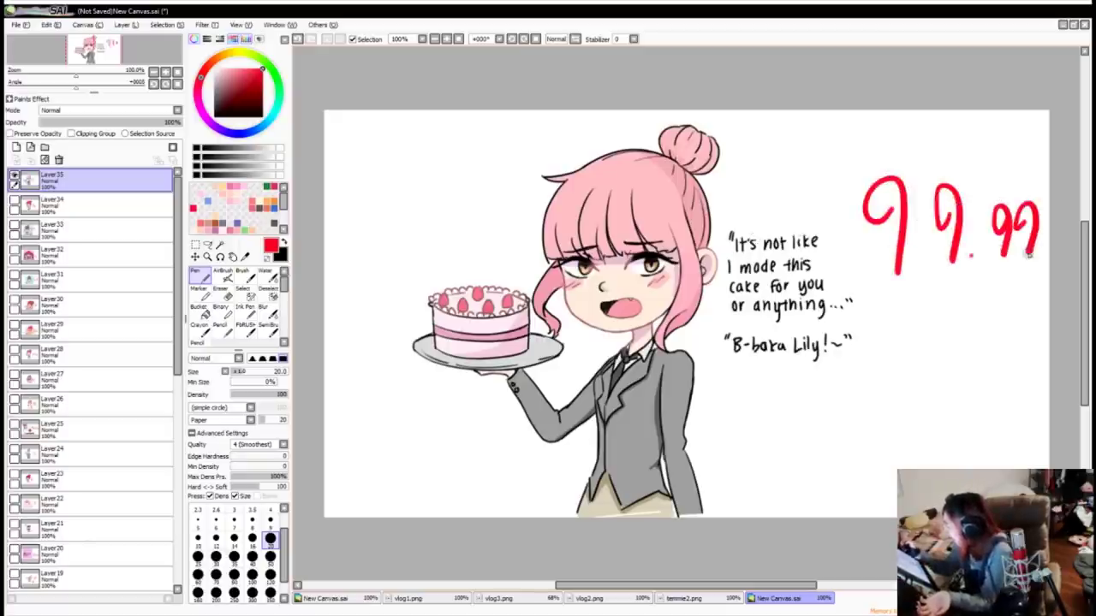
drag(1028, 245, 1029, 269)
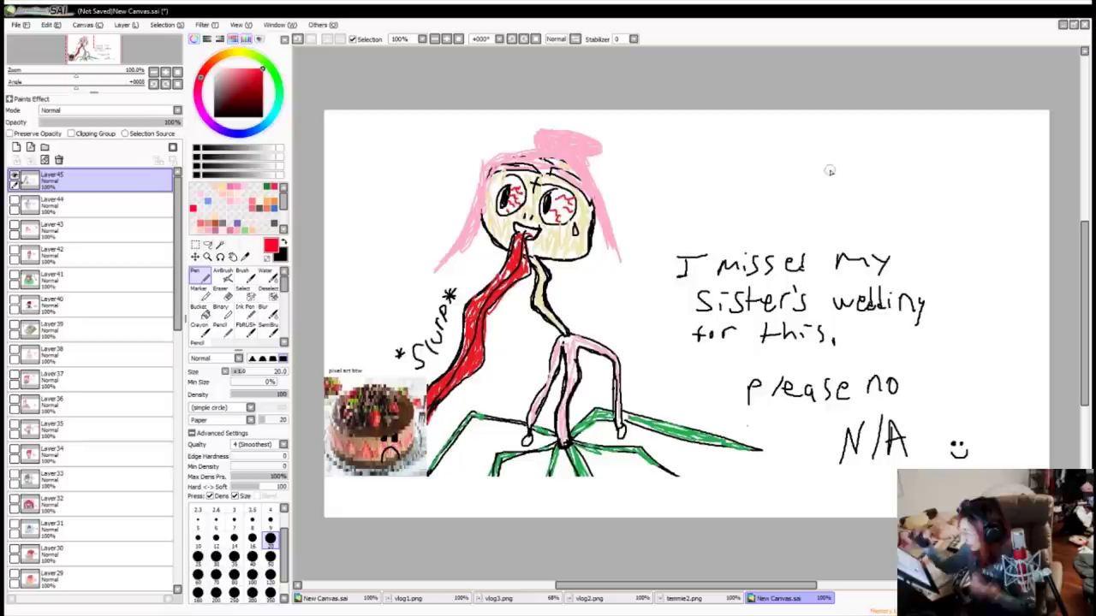
drag(841, 184, 852, 251)
mouse_move(898, 197)
mouse_down()
mouse_move(890, 255)
mouse_move(935, 196)
mouse_up()
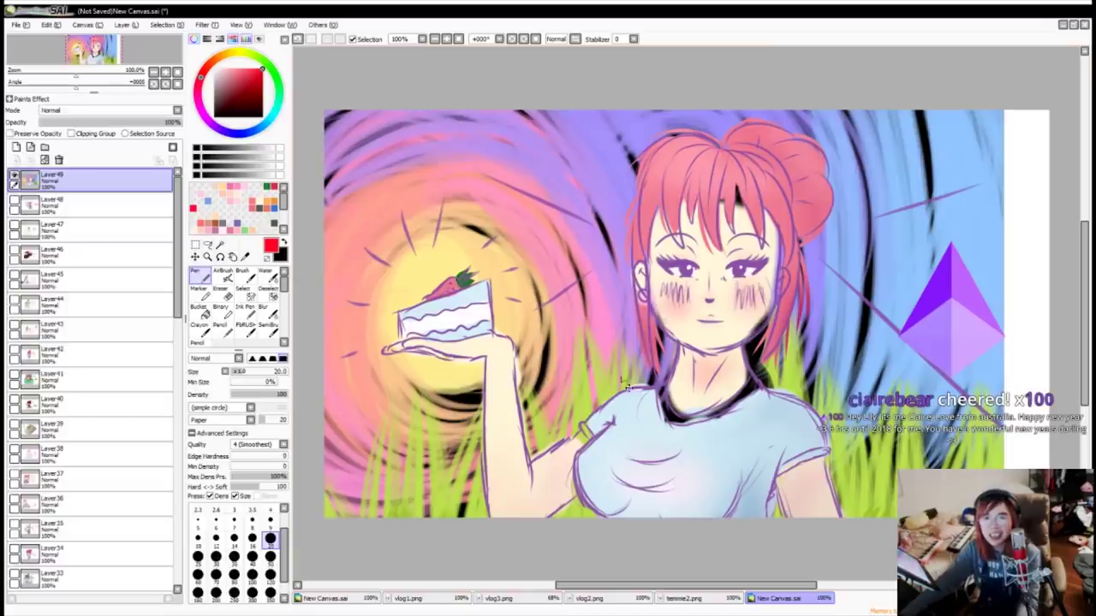
Step: Reposition the swirling-sky drawing of the girl holding a cake slice on the canvas and handwrite a red score on it
key(ctrl+t)
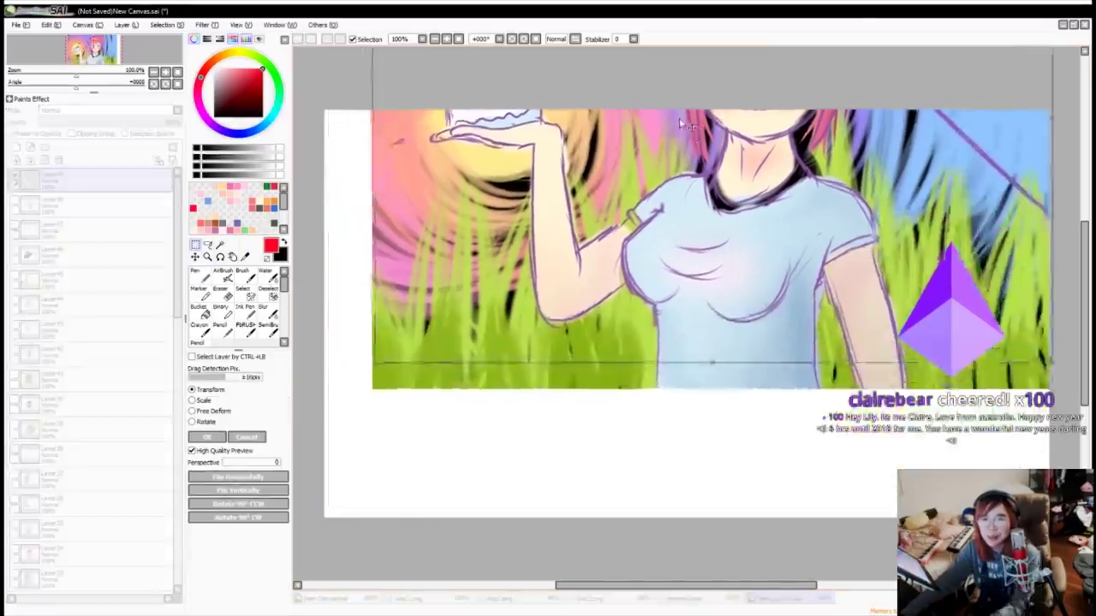
key(Escape)
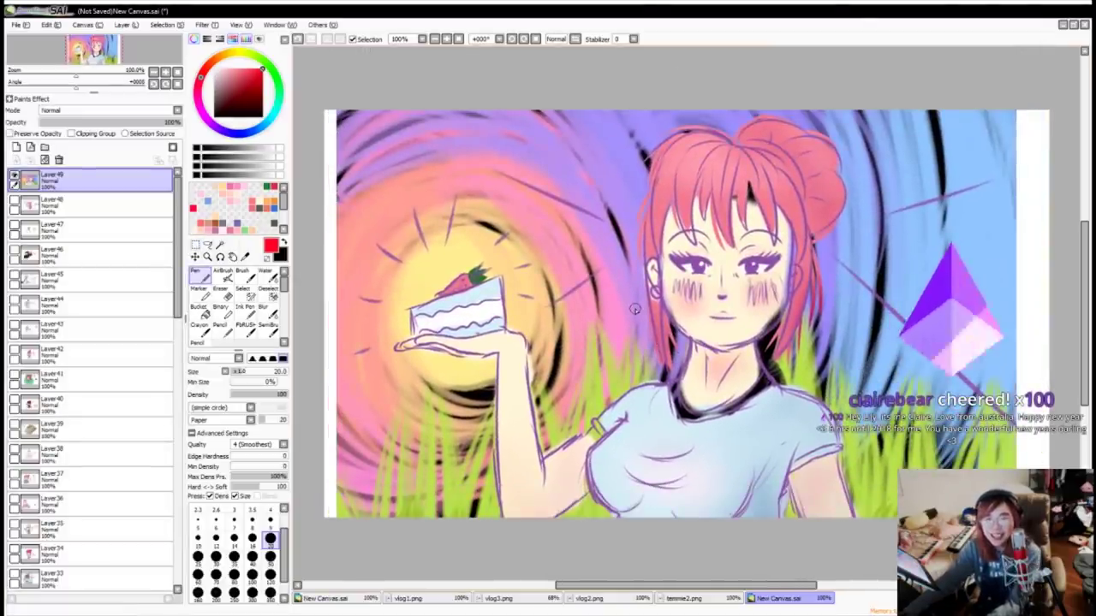
drag(931, 233, 926, 274)
drag(945, 233, 958, 287)
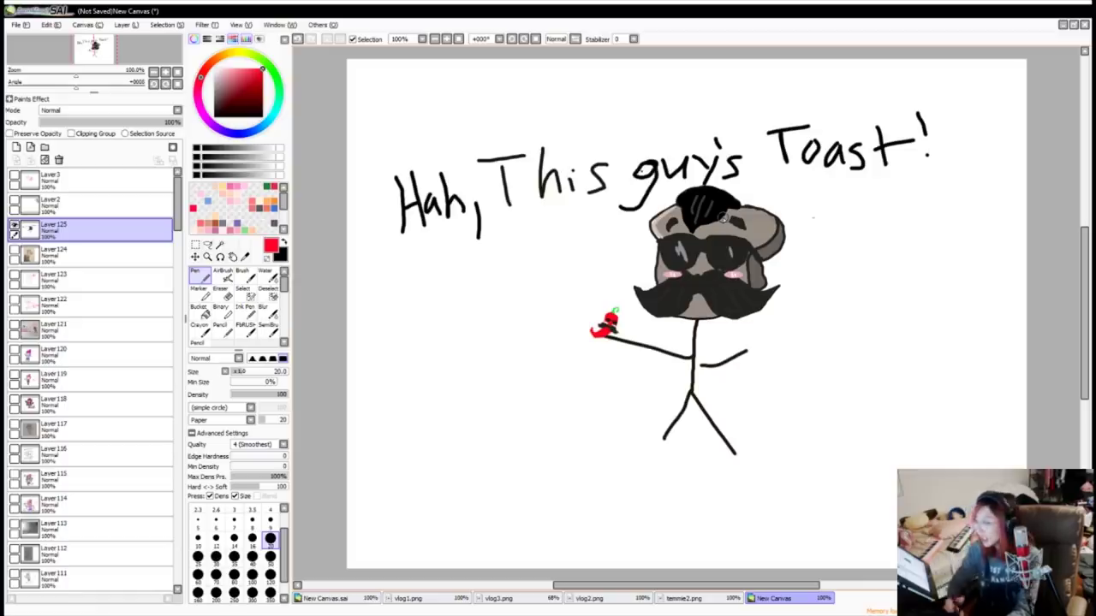
Step: Examine the small red chili in the mustached stick figure's hand at high magnification and return to 100% view
key(ctrl+space)
drag(584, 295, 640, 355)
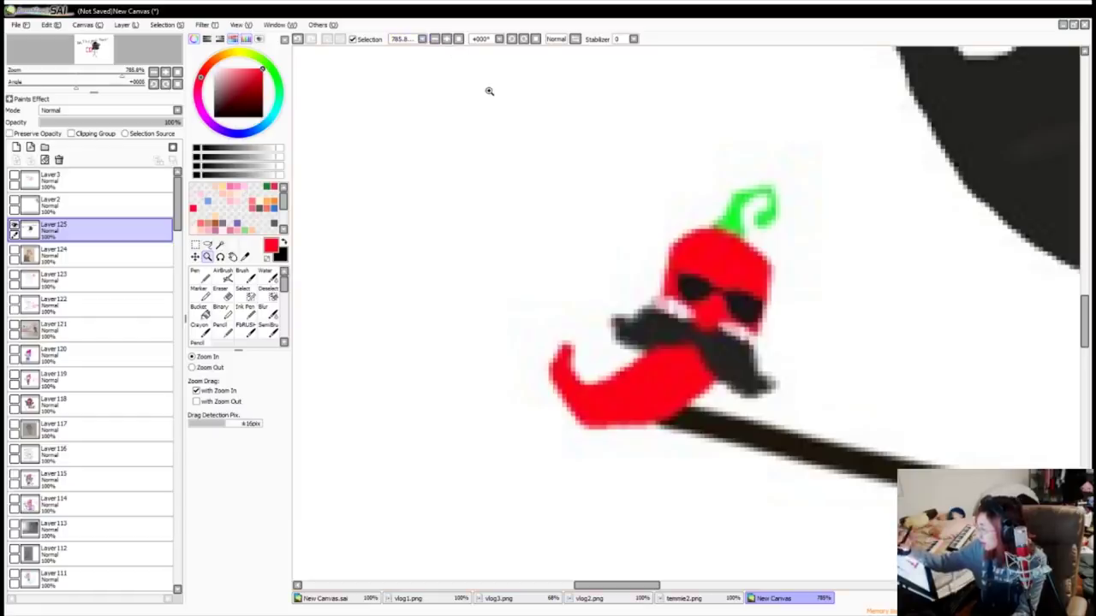
click(459, 39)
key(n)
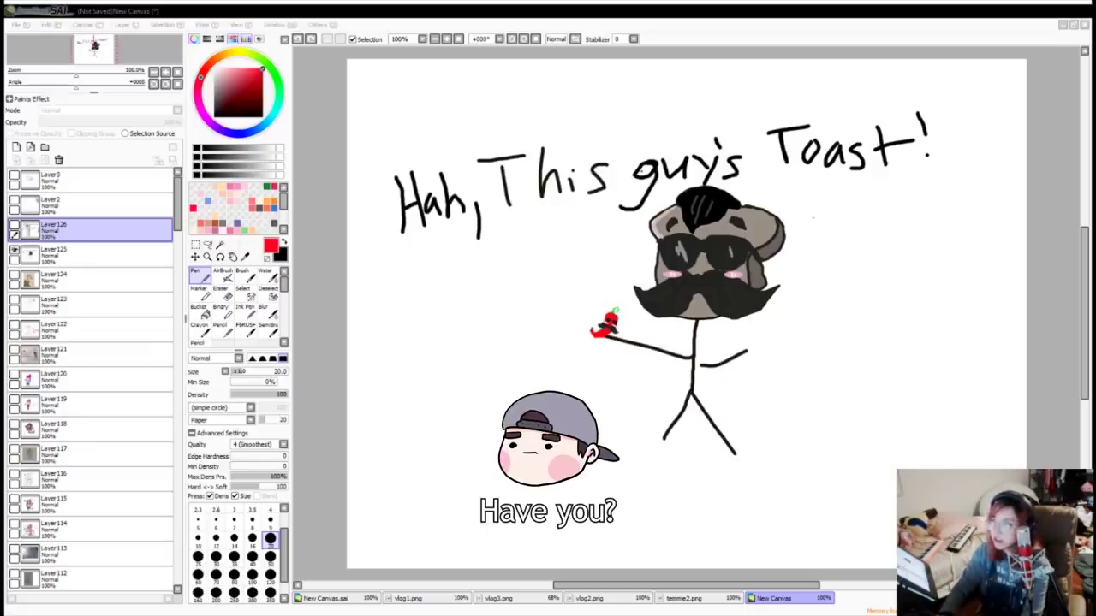
Step: Hide the stick-figure Toast drawing's layer and enlarge the pasted mustached logo to fill the left part of the canvas
click(15, 254)
click(15, 255)
key(ctrl+t)
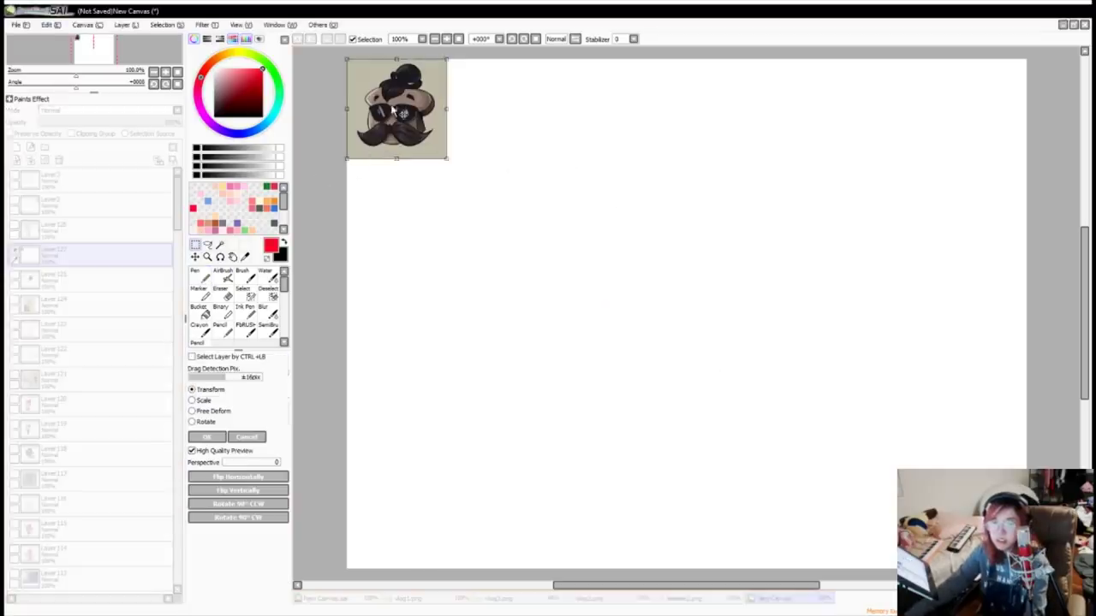
drag(444, 61, 519, 276)
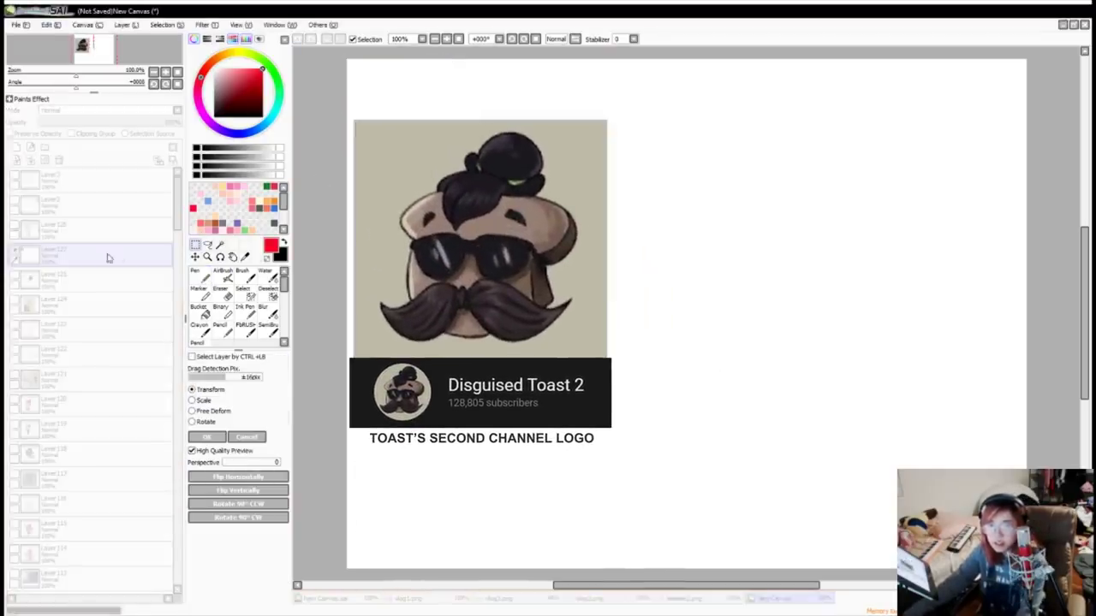
key(Return)
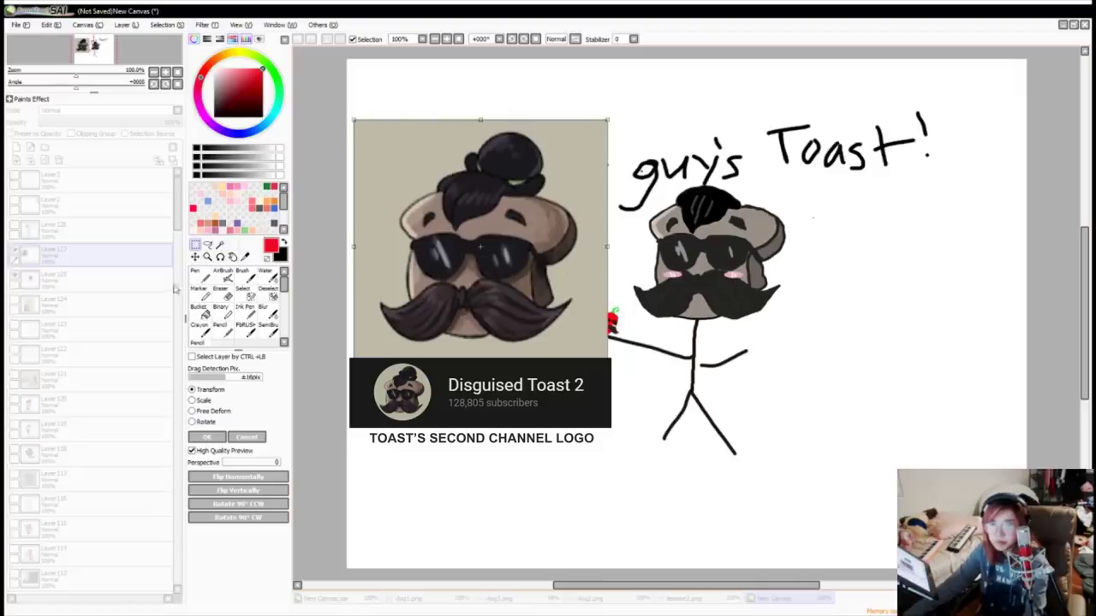
Step: Move the stick-figure Toast drawing rightward on the canvas so it stands clear of the mustached logo
click(109, 282)
key(ctrl+t)
drag(586, 313, 685, 304)
key(Return)
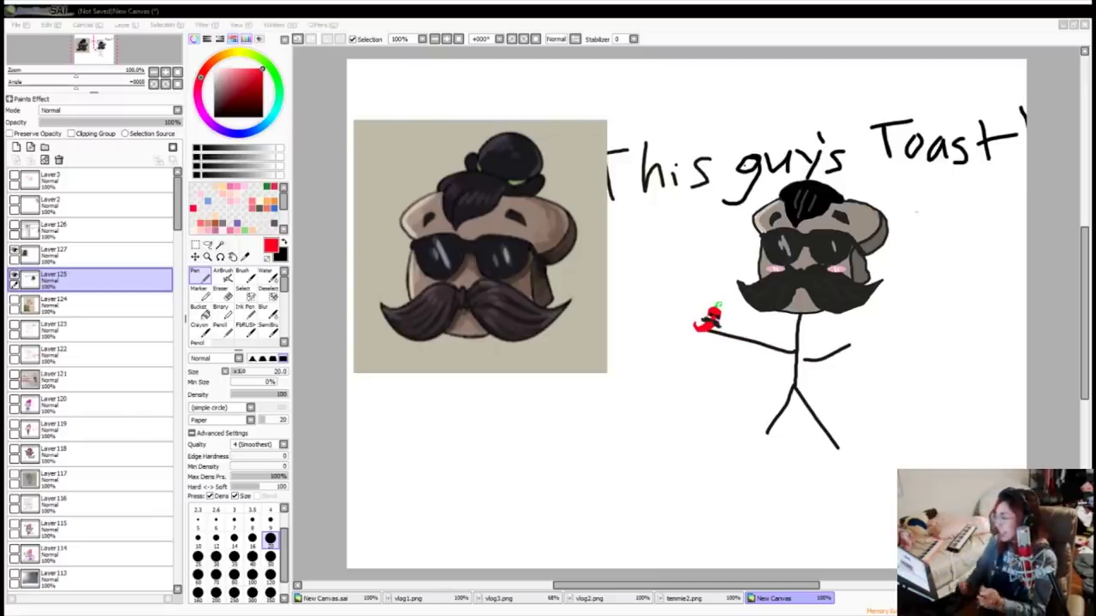
Step: Handwrite a red grade beside the mustached stick figure, undoing the first stroke and starting over
mouse_move(899, 286)
mouse_down()
mouse_move(848, 411)
mouse_move(843, 497)
mouse_up()
key(ctrl+z)
mouse_move(916, 341)
mouse_down()
mouse_move(884, 349)
mouse_move(903, 424)
mouse_up()
drag(890, 395, 955, 368)
drag(895, 443, 968, 400)
drag(933, 438, 960, 428)
drag(962, 440, 975, 434)
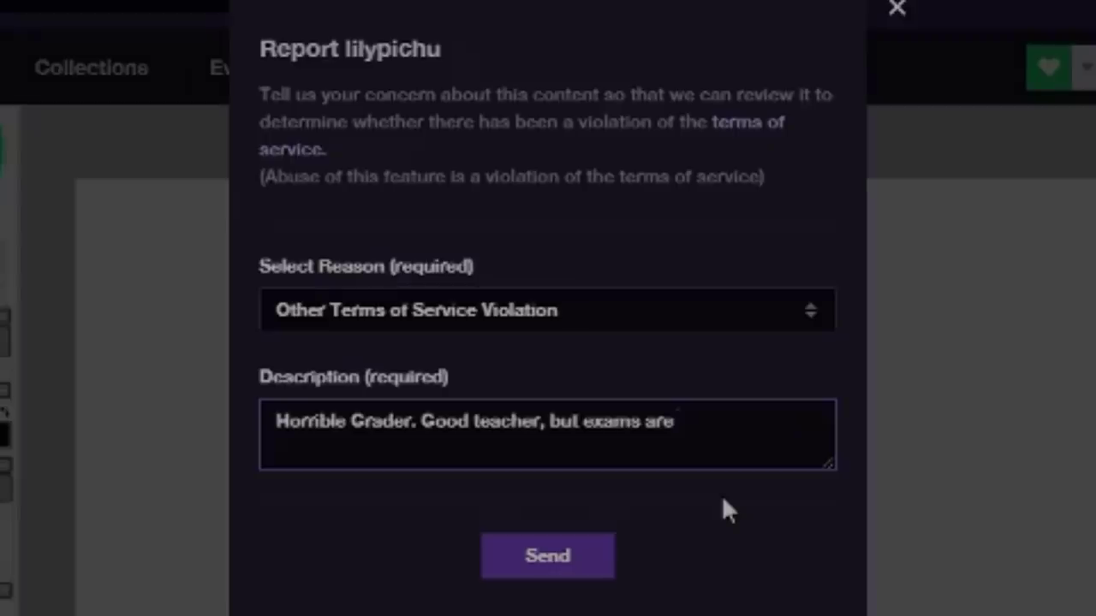
Step: Complete the description in the stream report form with "unfair. FDB."
text(unfair. FDB.)
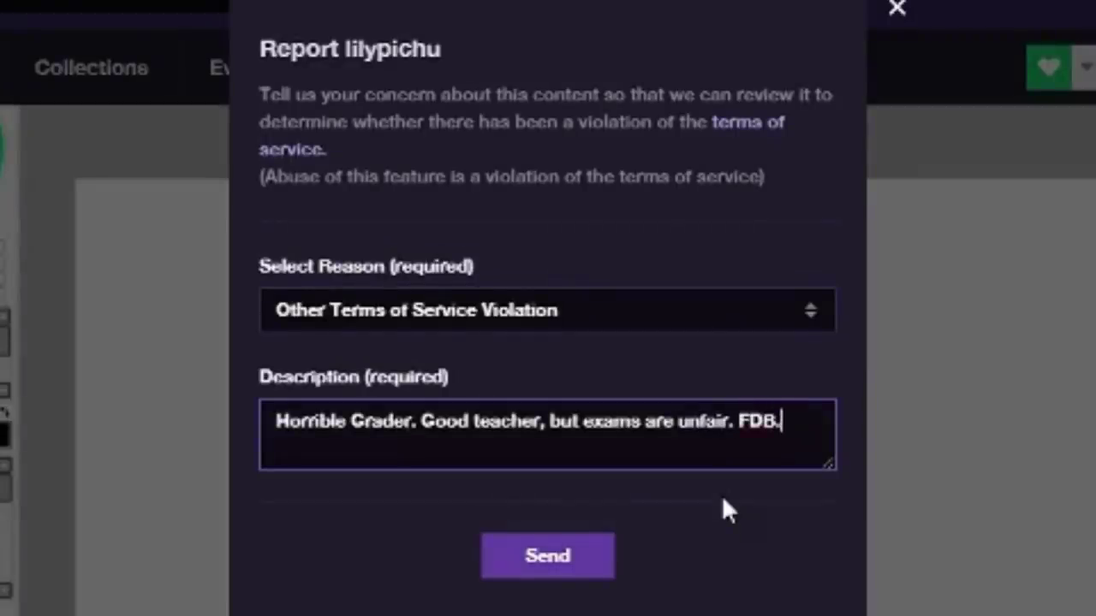